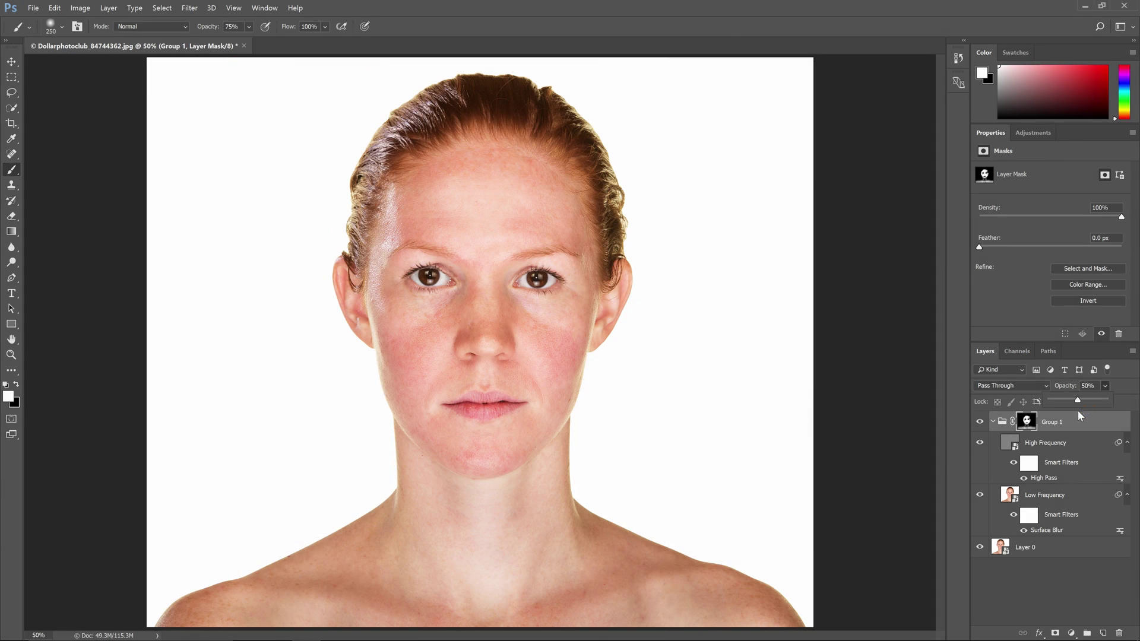
Confirm the Surface Blur and High Pass filters, then spot-heal blemishes on the left cheek.
left_click(853, 195)
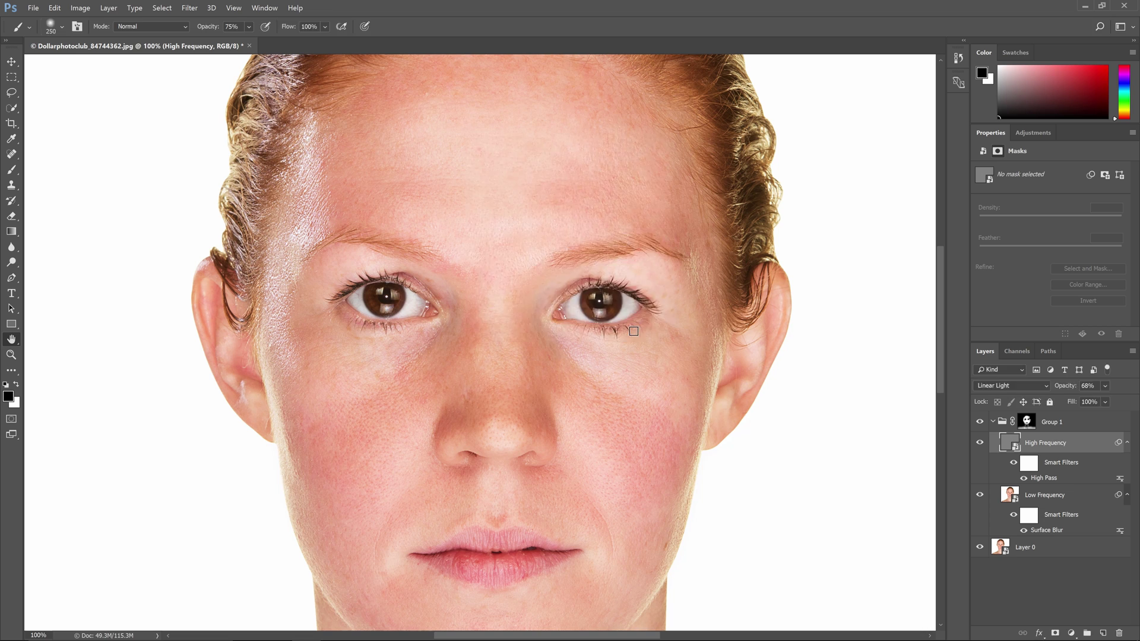
left_click(635, 166)
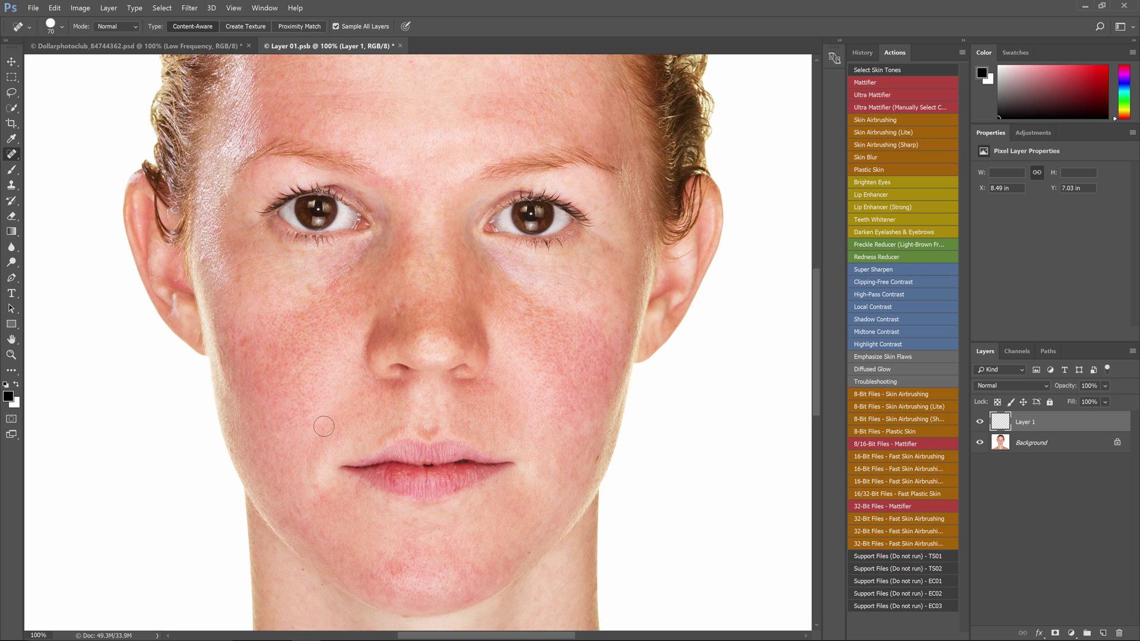
left_click_drag(316, 419, 312, 513)
left_click_drag(295, 437, 311, 499)
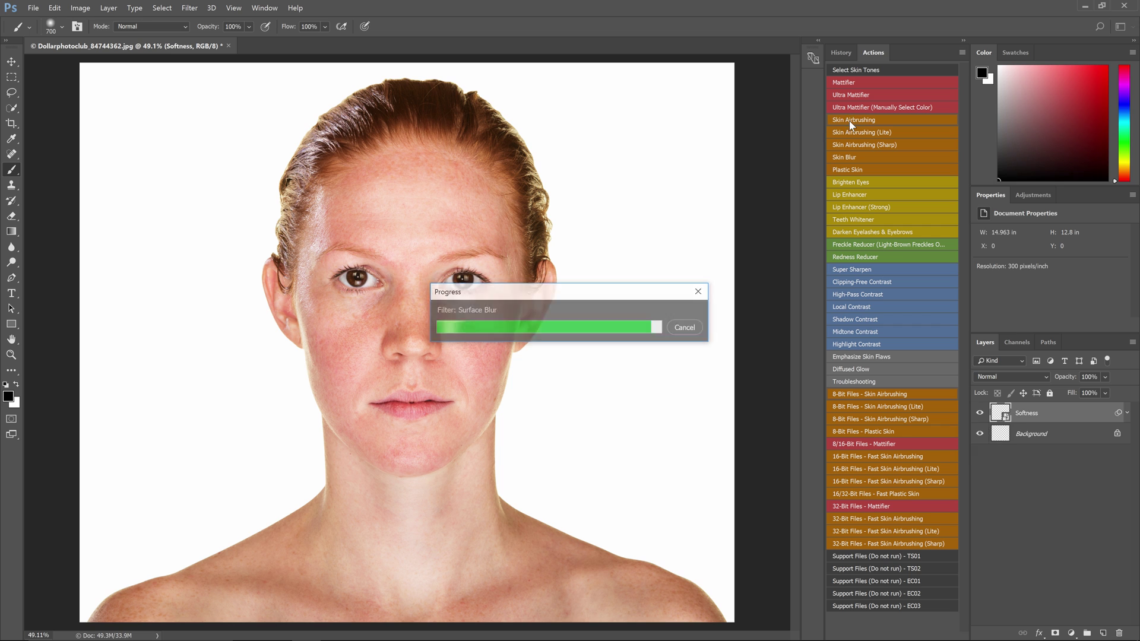
Select the Skin Airbrushing group mask and brush white over the face and neck.
left_click(594, 246)
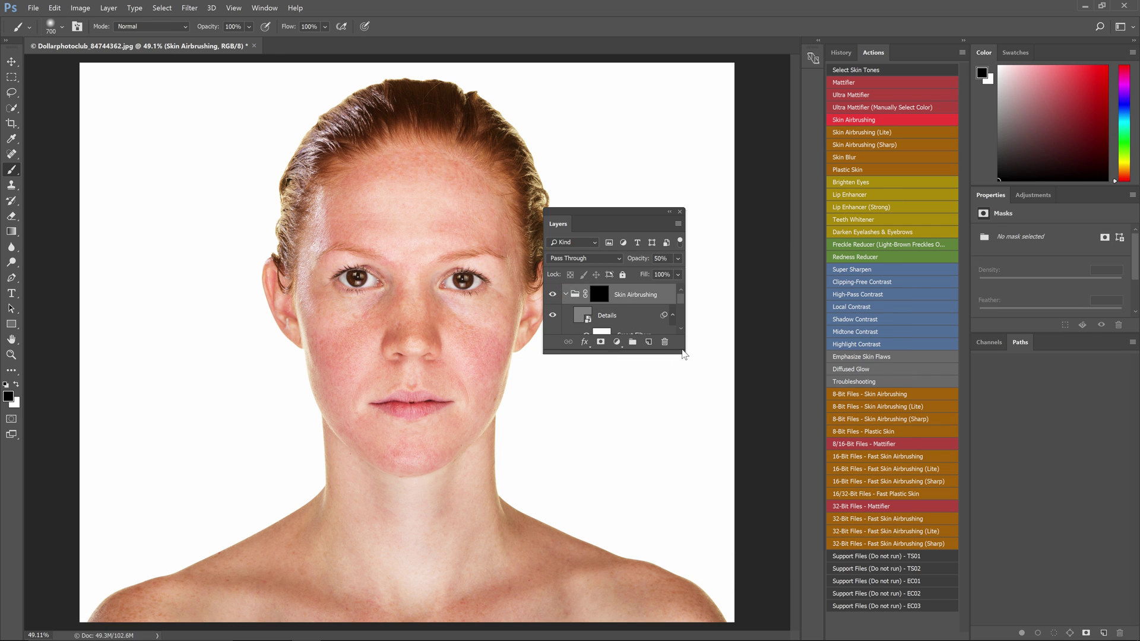
left_click_drag(683, 355, 738, 494)
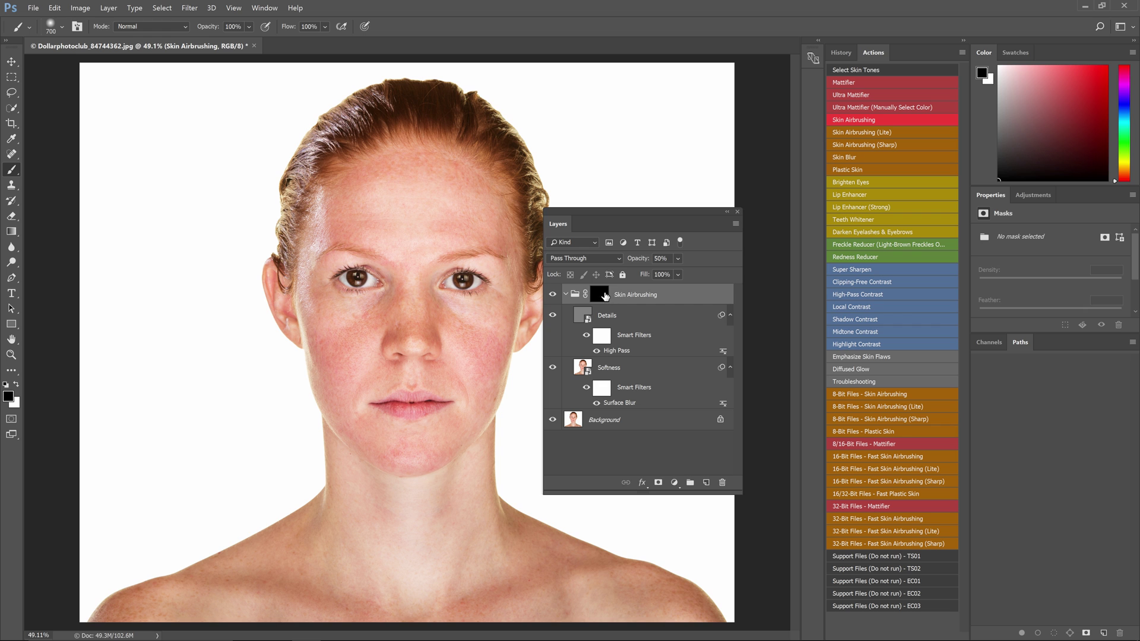
left_click(598, 294)
key("x")
mouse_move(476, 345)
left_mouse_down()
mouse_move(377, 529)
mouse_move(500, 578)
left_mouse_up()
Re-accept the Details layer's High Pass settings and view the face at actual size.
double_click(623, 351)
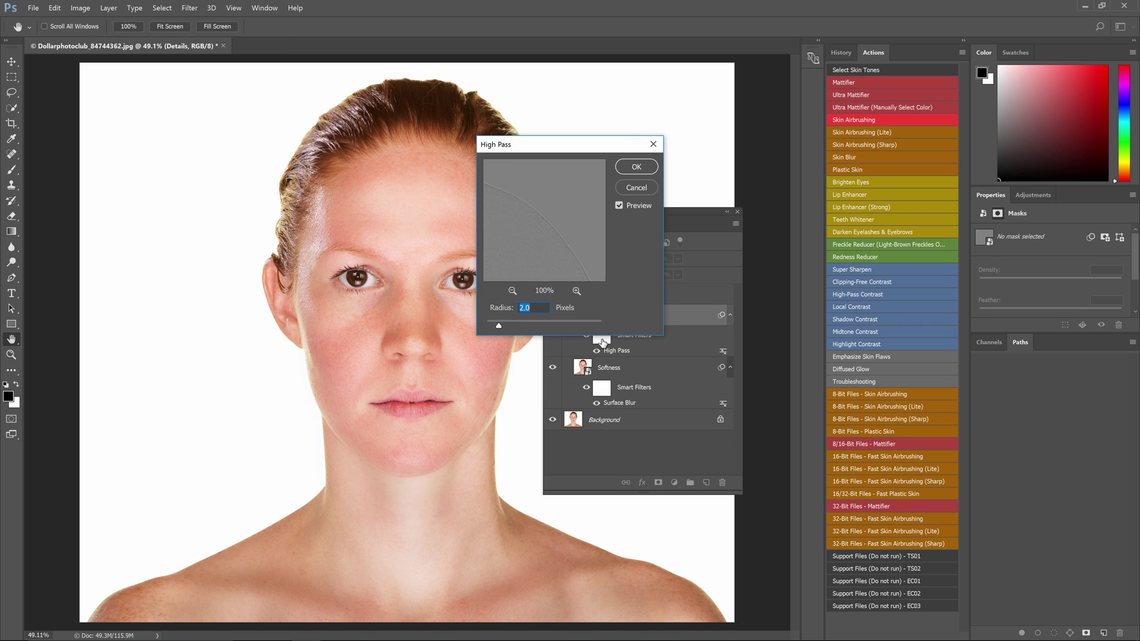
left_click(636, 166)
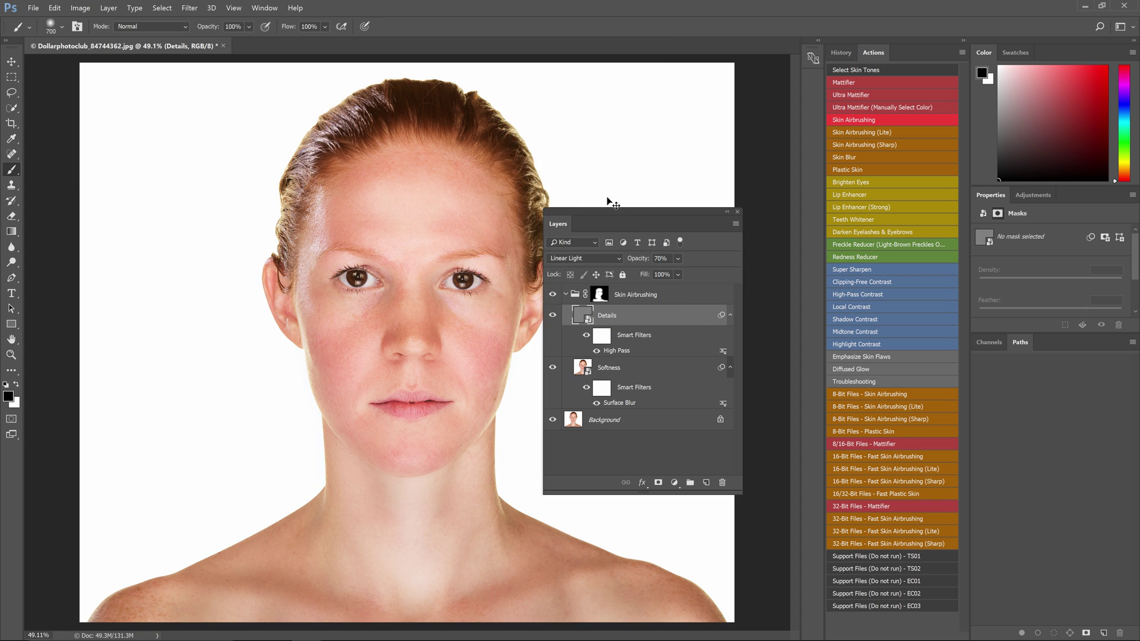
key("ctrl+1")
key("b")
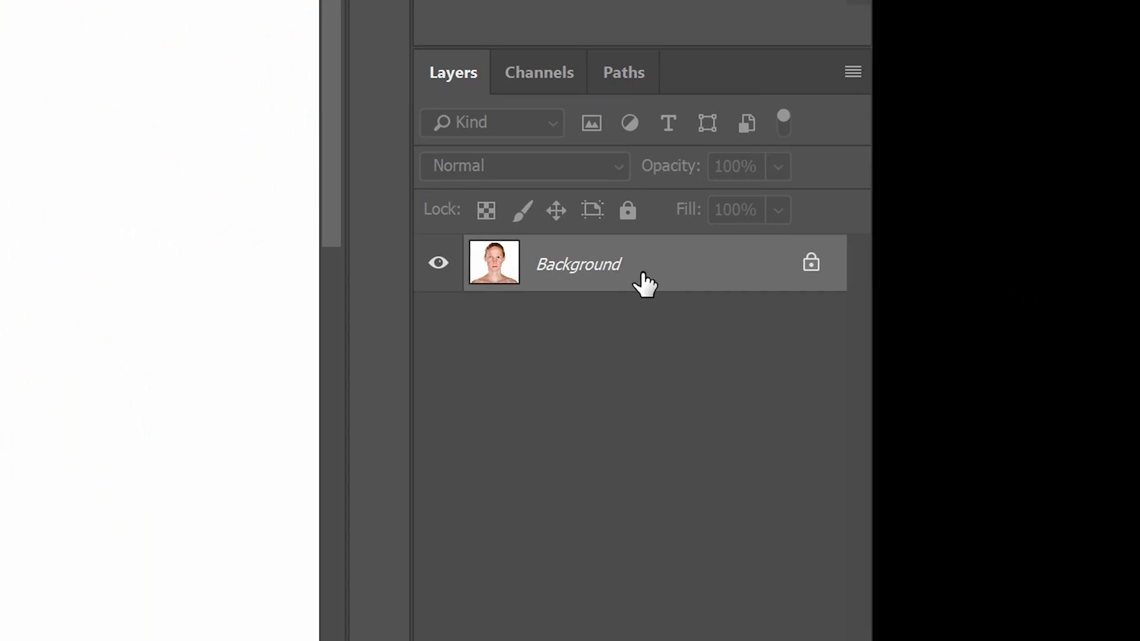
Convert the Background photo layer into a smart object.
right_click(644, 282)
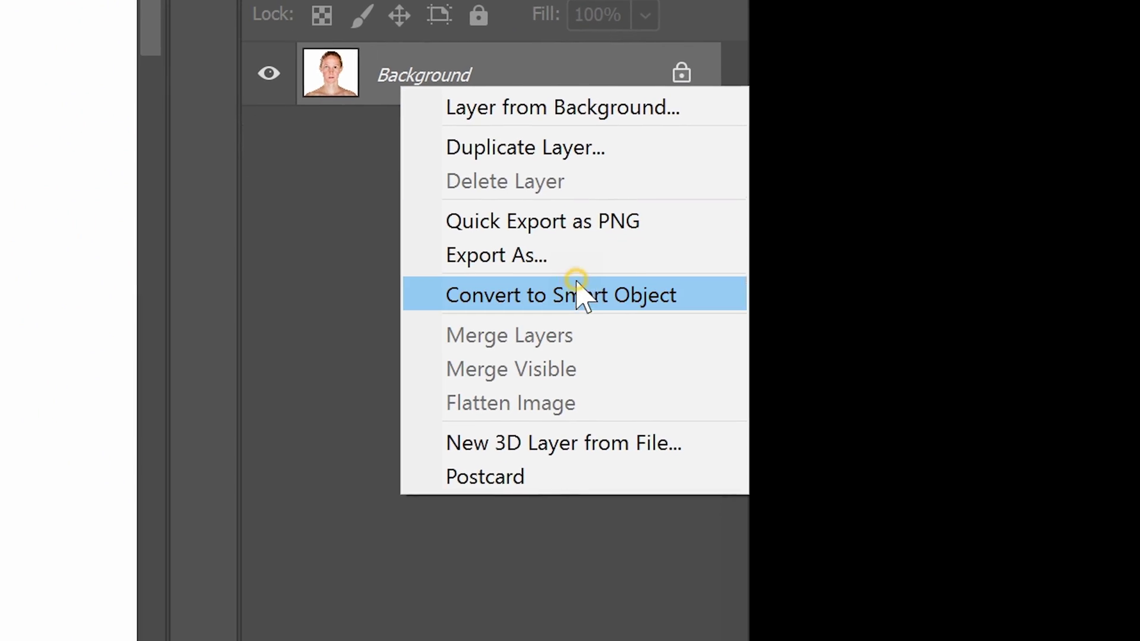
left_click(578, 287)
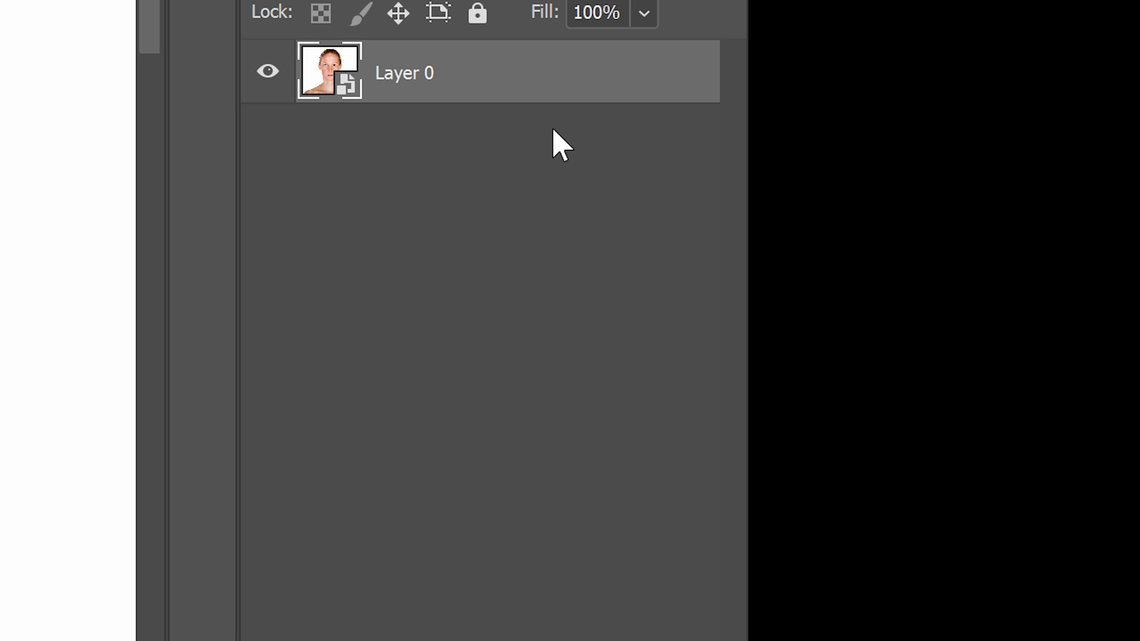
left_click(554, 121)
Duplicate the smart object twice, naming the copies High Frequency and Low Frequency.
key("ctrl+j")
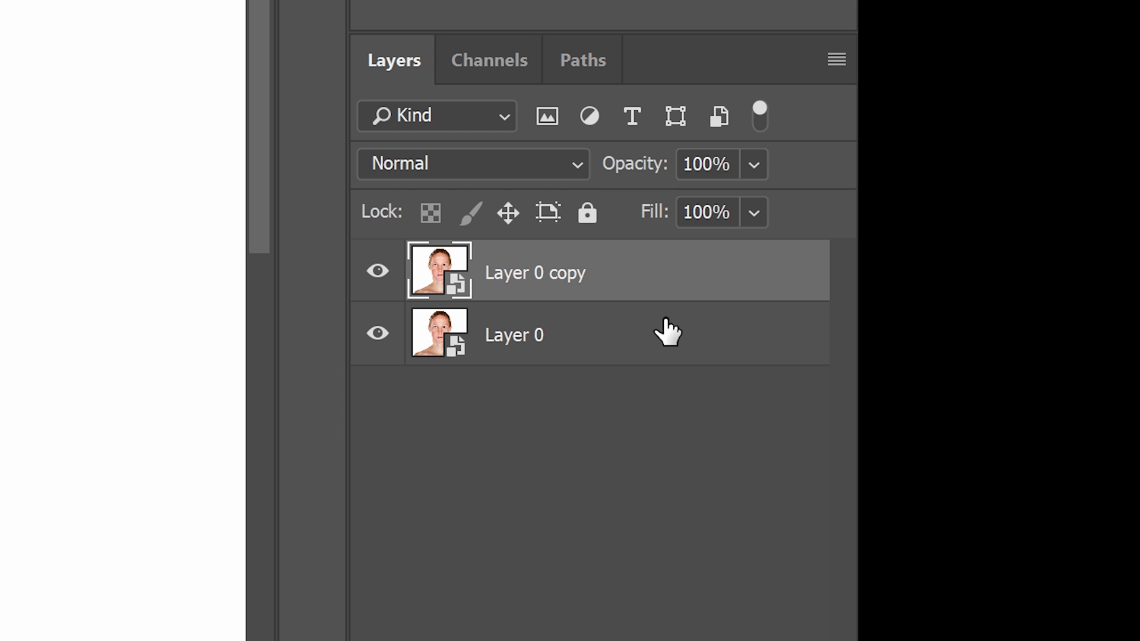
key("ctrl+j")
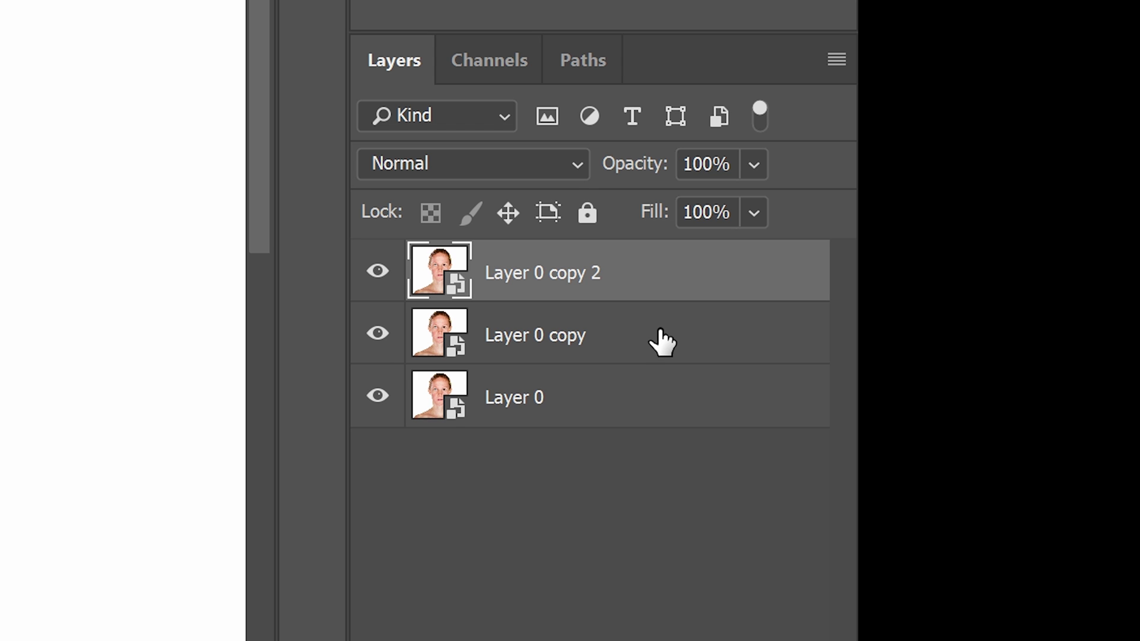
double_click(552, 274)
type("Hig")
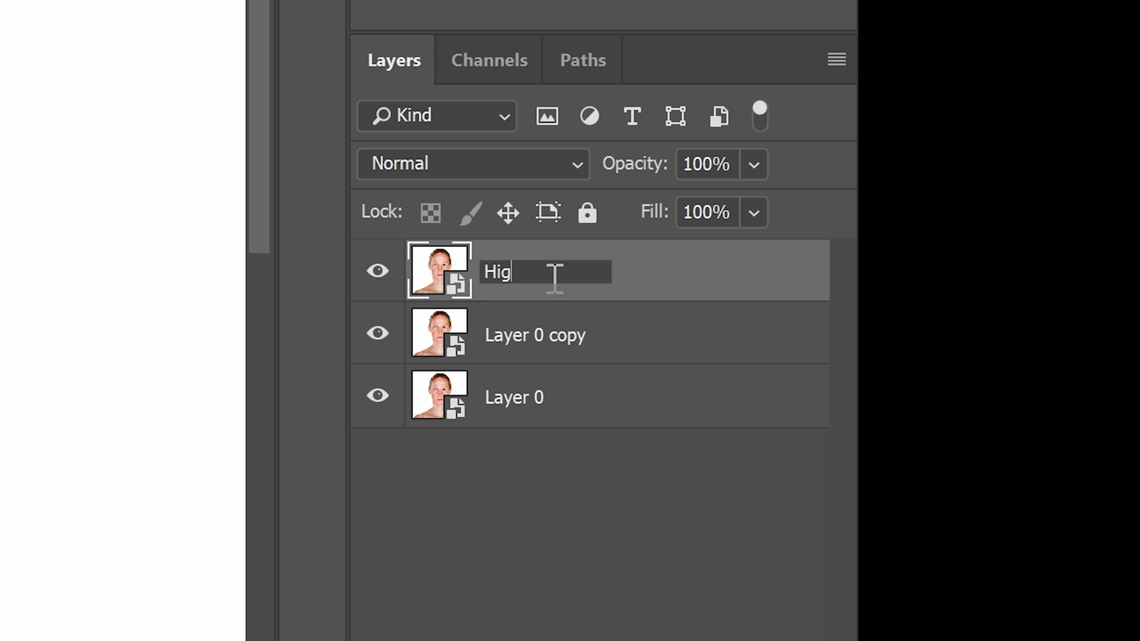
type("h Frequency")
key("Tab")
type("Low Freq")
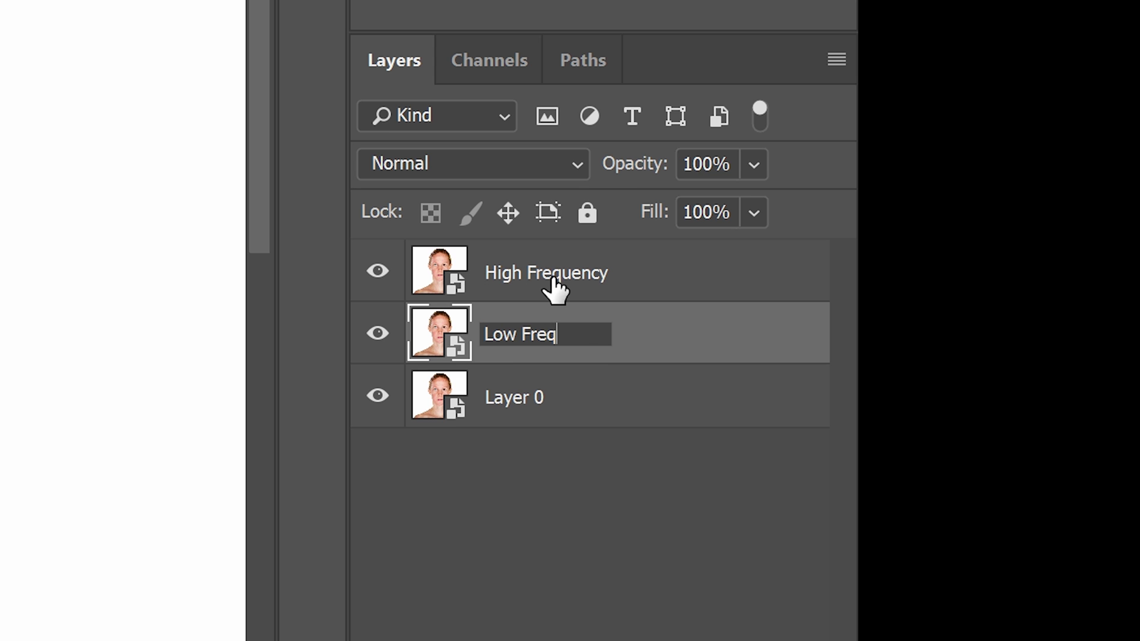
type("uency")
key("Return")
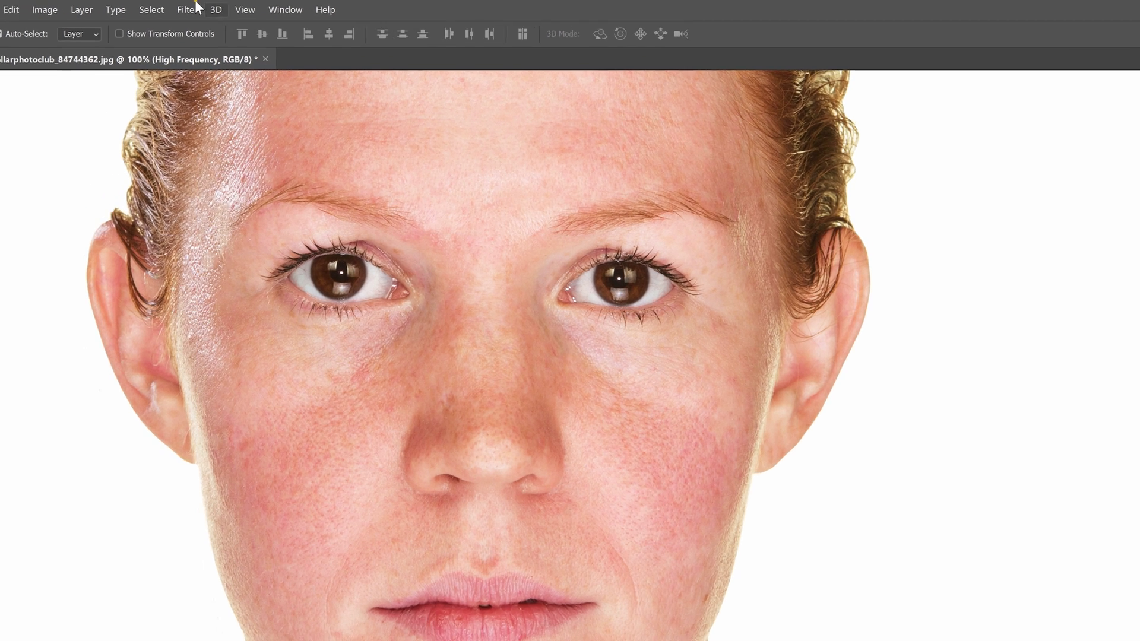
Apply a 3-pixel High Pass filter to the High Frequency layer.
left_click(189, 7)
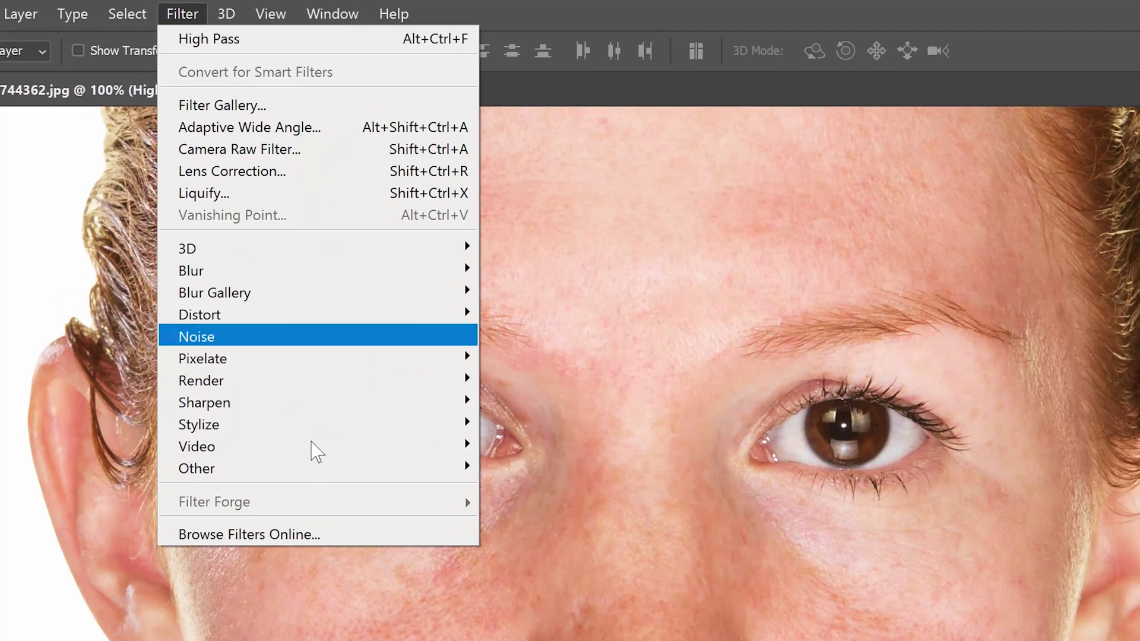
mouse_move(196, 469)
left_click(554, 491)
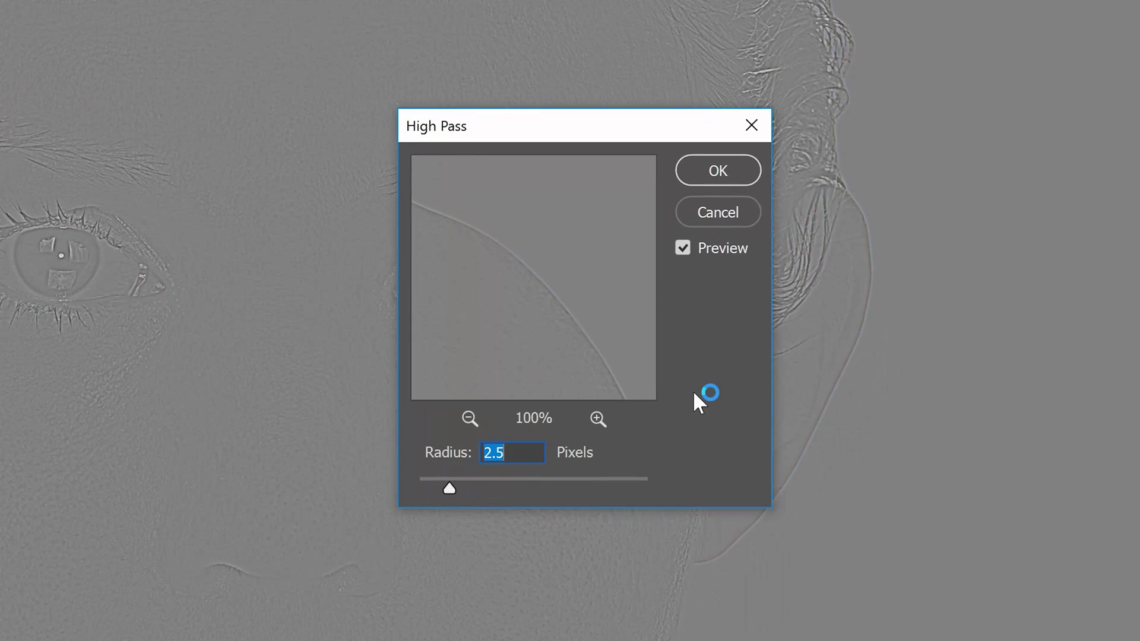
type("3")
left_click_drag(636, 356, 631, 315)
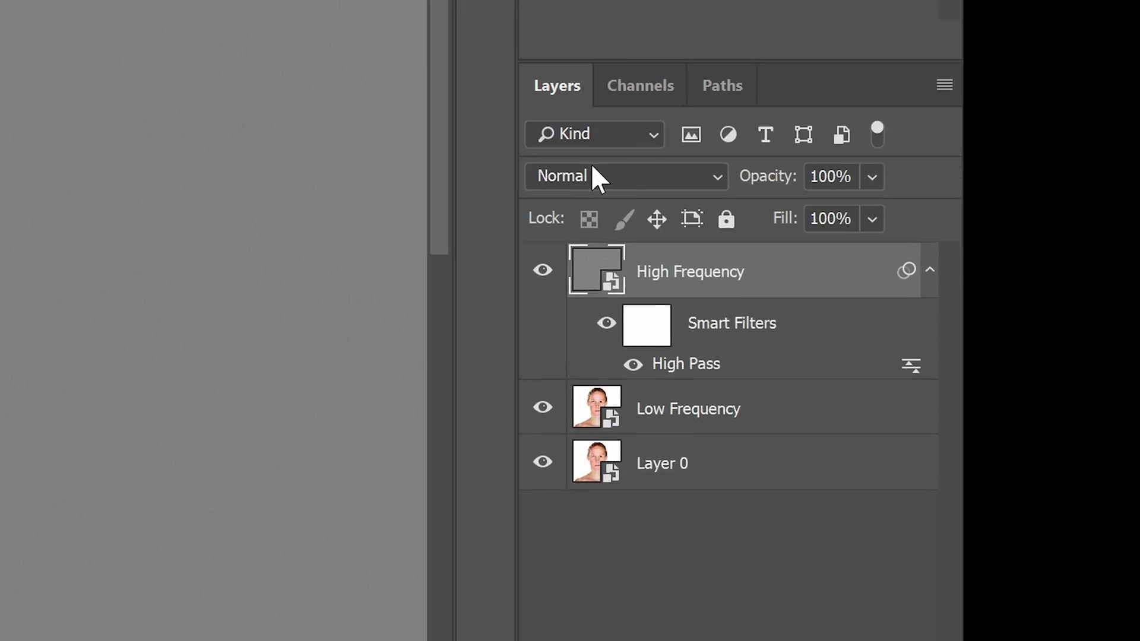
Set High Frequency to Linear Light and toggle its visibility to compare detail.
left_click(998, 386)
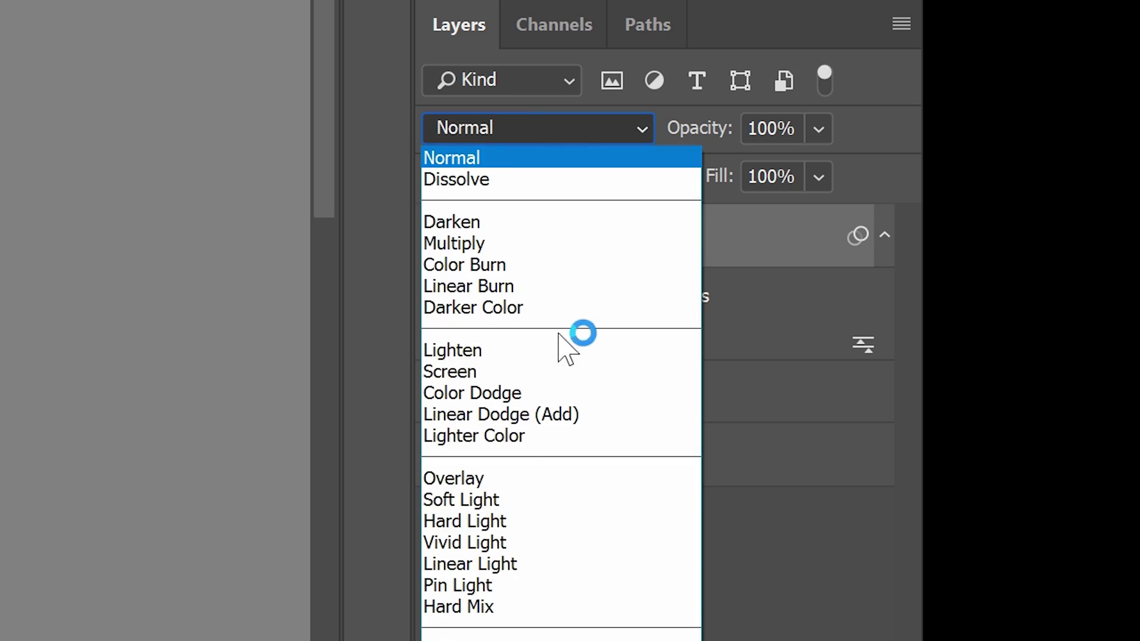
left_click(471, 564)
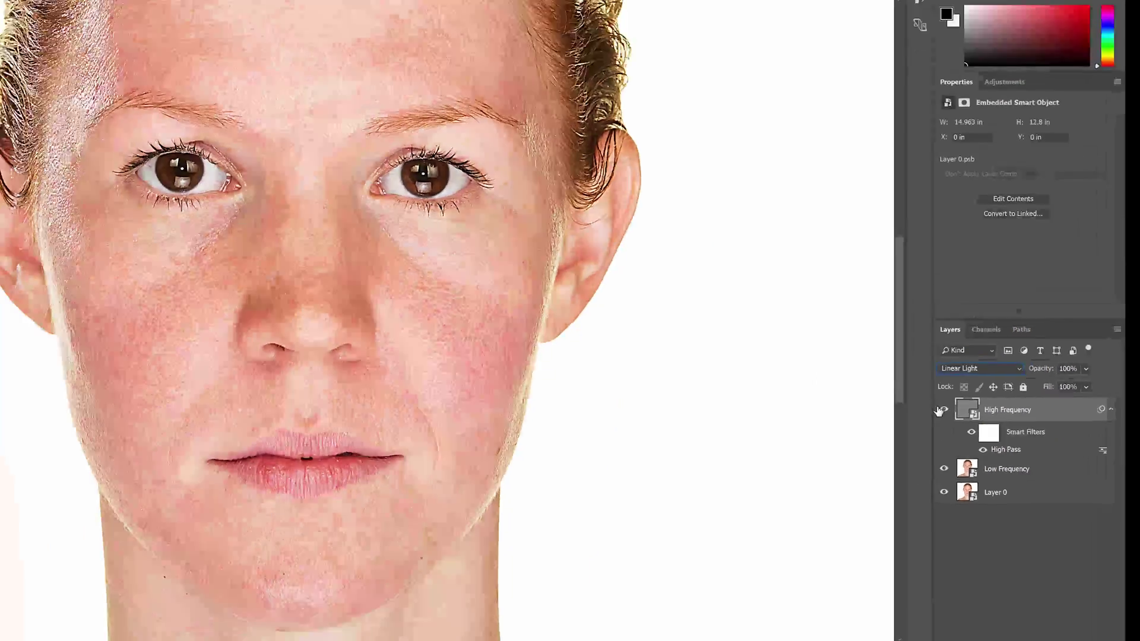
left_click(981, 423)
left_click(980, 422)
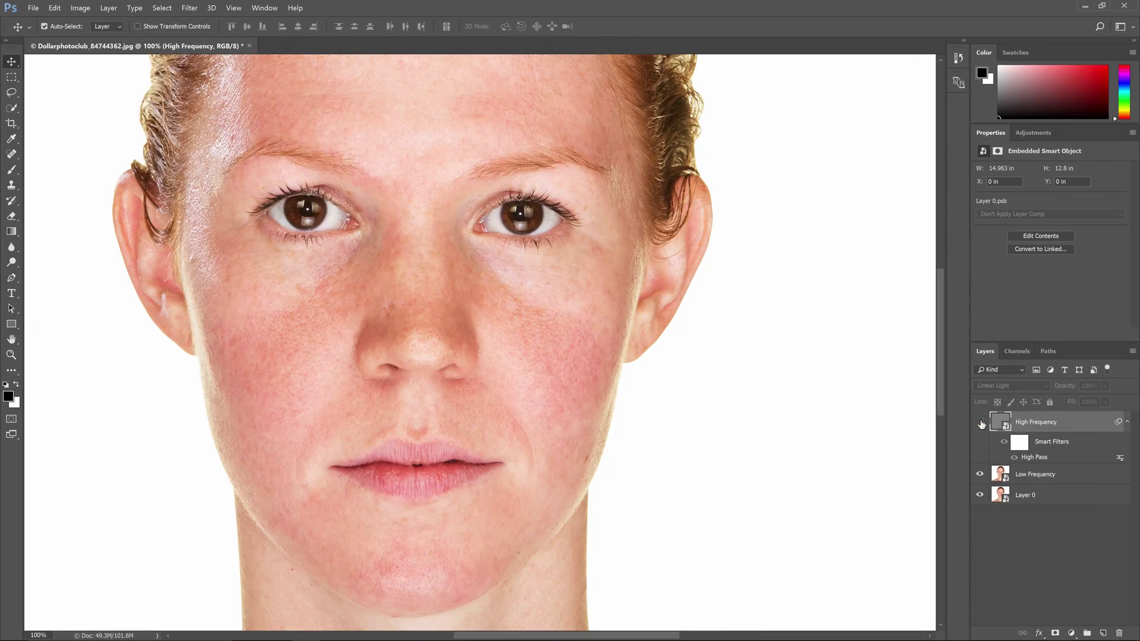
left_click(980, 423)
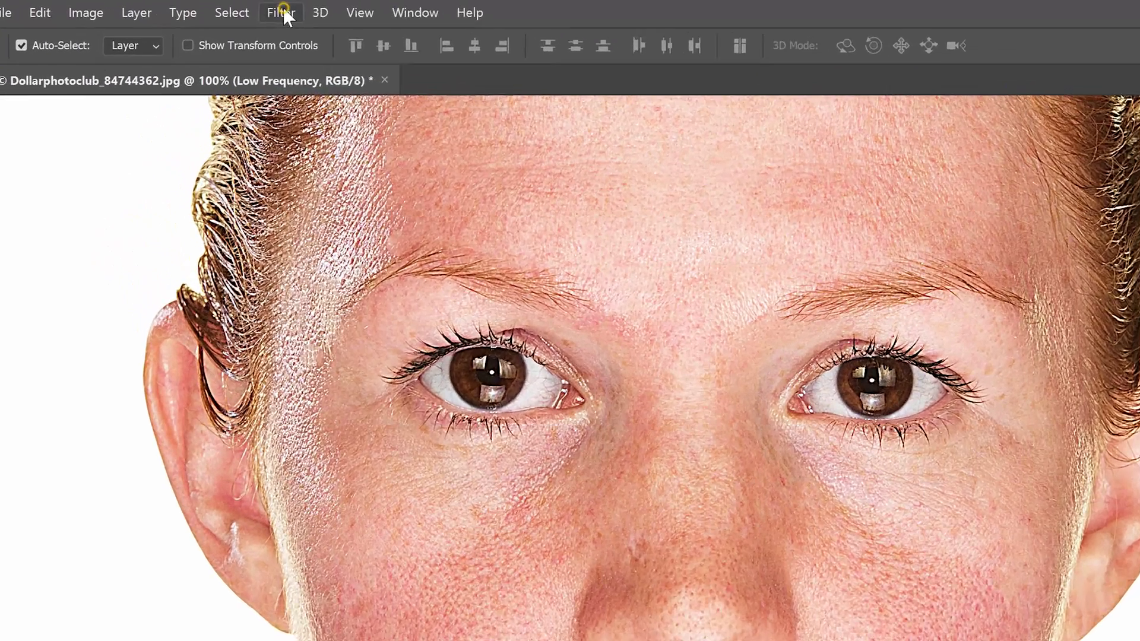
Apply Surface Blur to Low Frequency at radius 20, threshold 31, checking lips and nose in the preview.
left_click(283, 12)
mouse_move(315, 271)
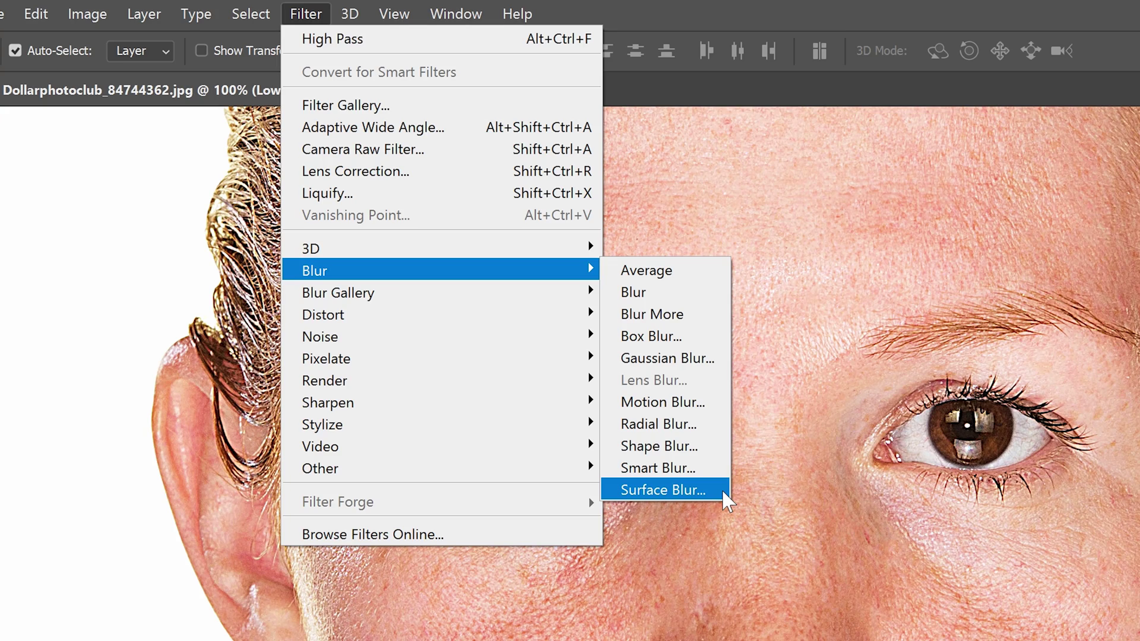
left_click(728, 499)
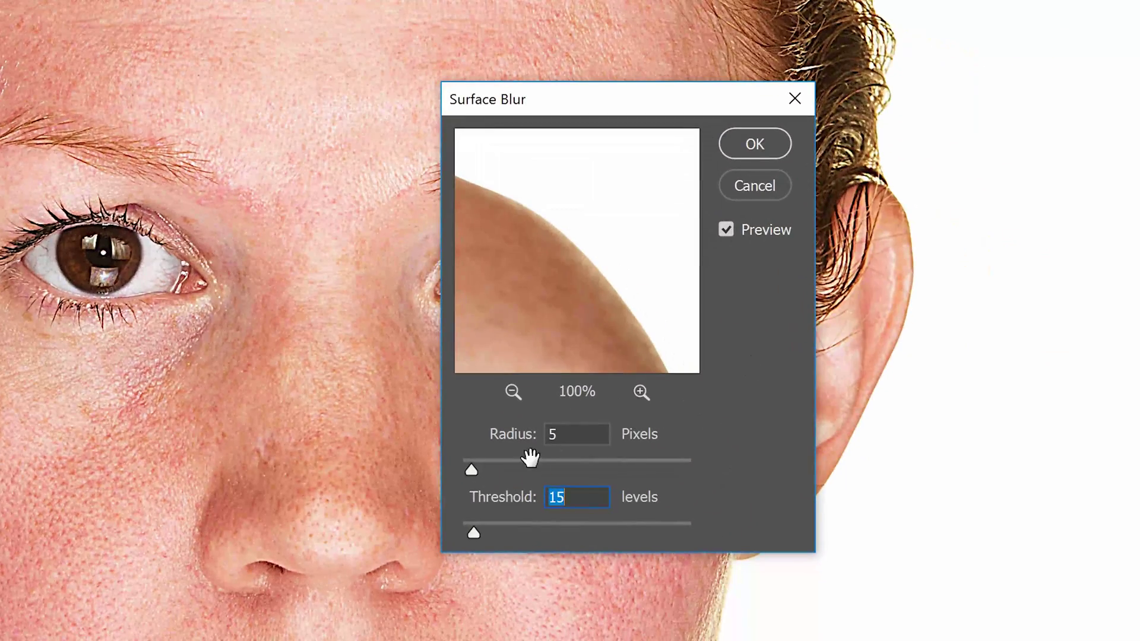
left_click(526, 465)
left_click_drag(474, 533, 755, 525)
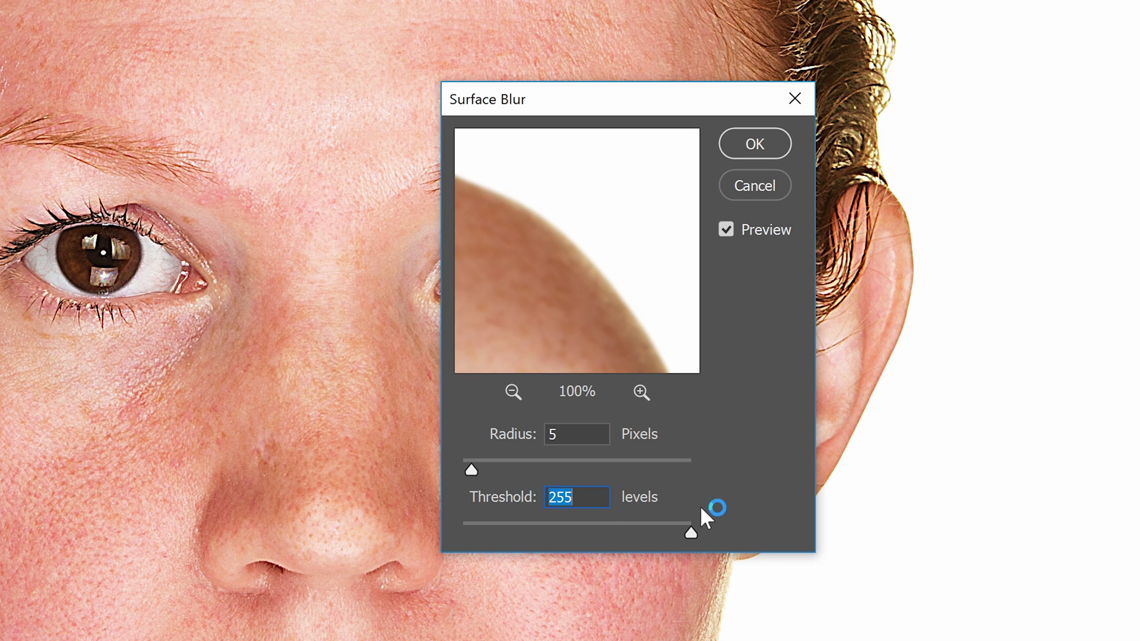
left_click_drag(474, 466, 488, 470)
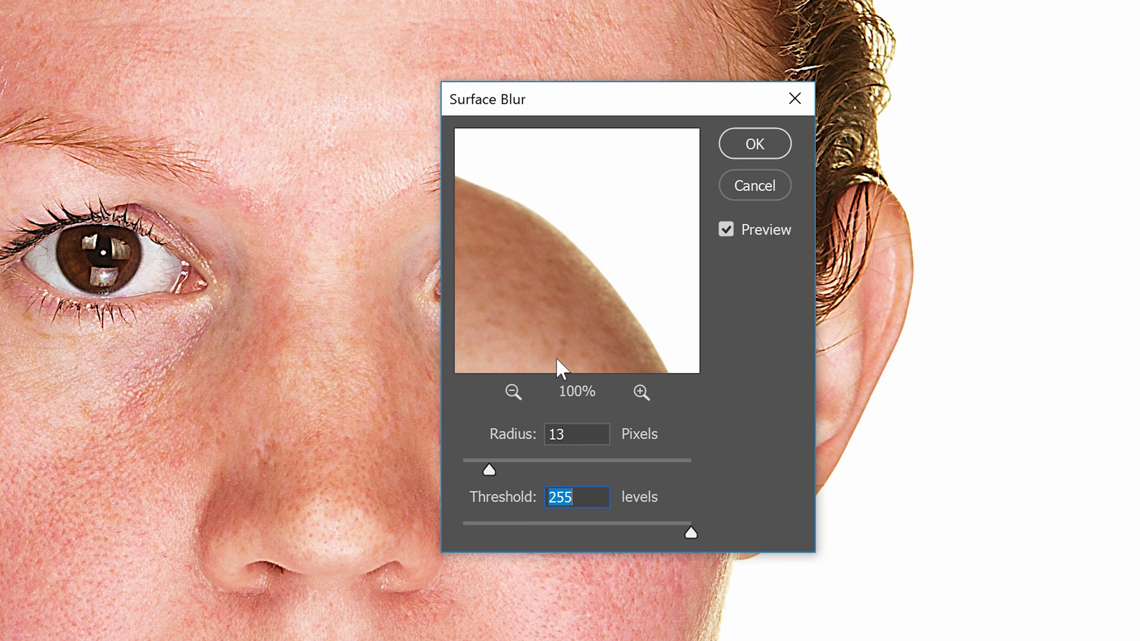
mouse_move(555, 357)
left_mouse_down()
mouse_move(599, 316)
mouse_move(654, 336)
left_mouse_up()
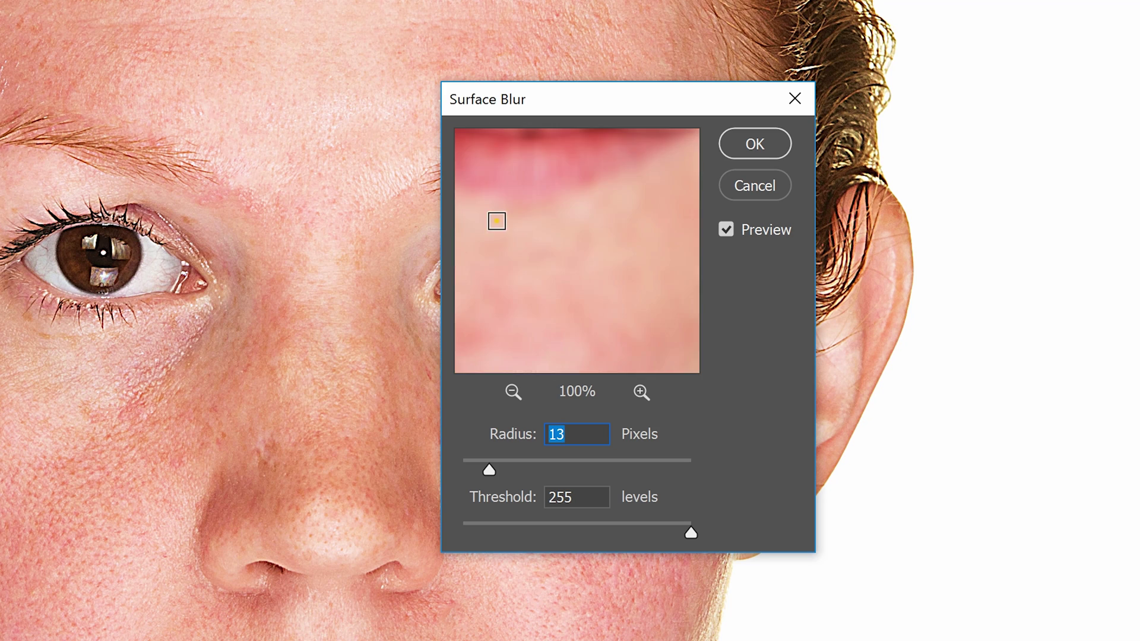
left_click_drag(657, 288, 560, 390)
left_click(512, 392)
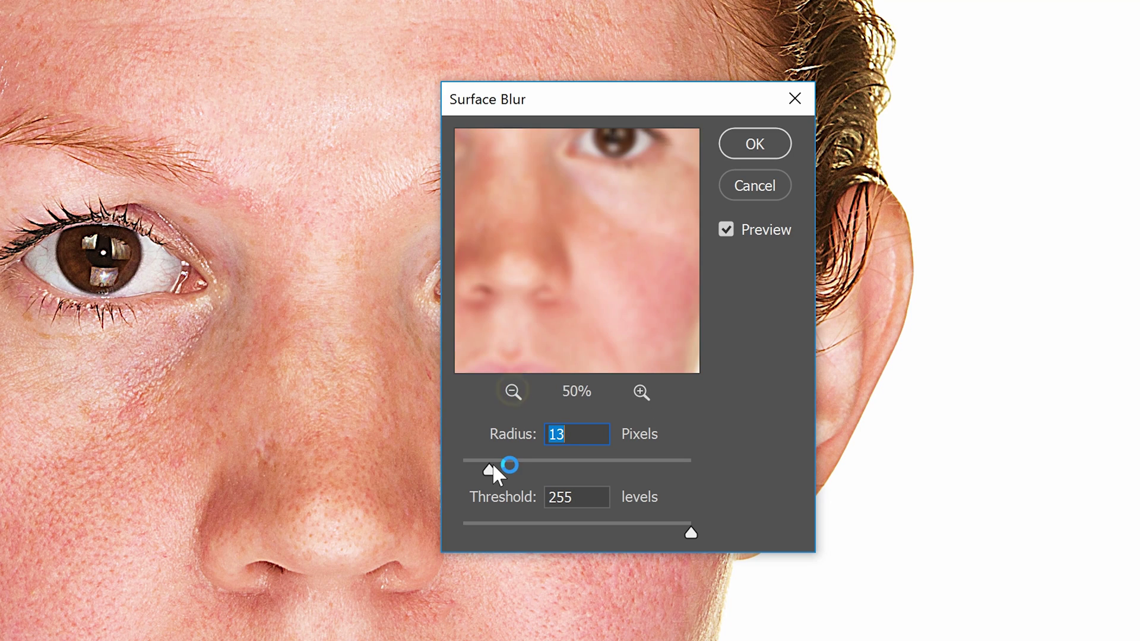
left_click_drag(489, 470, 506, 470)
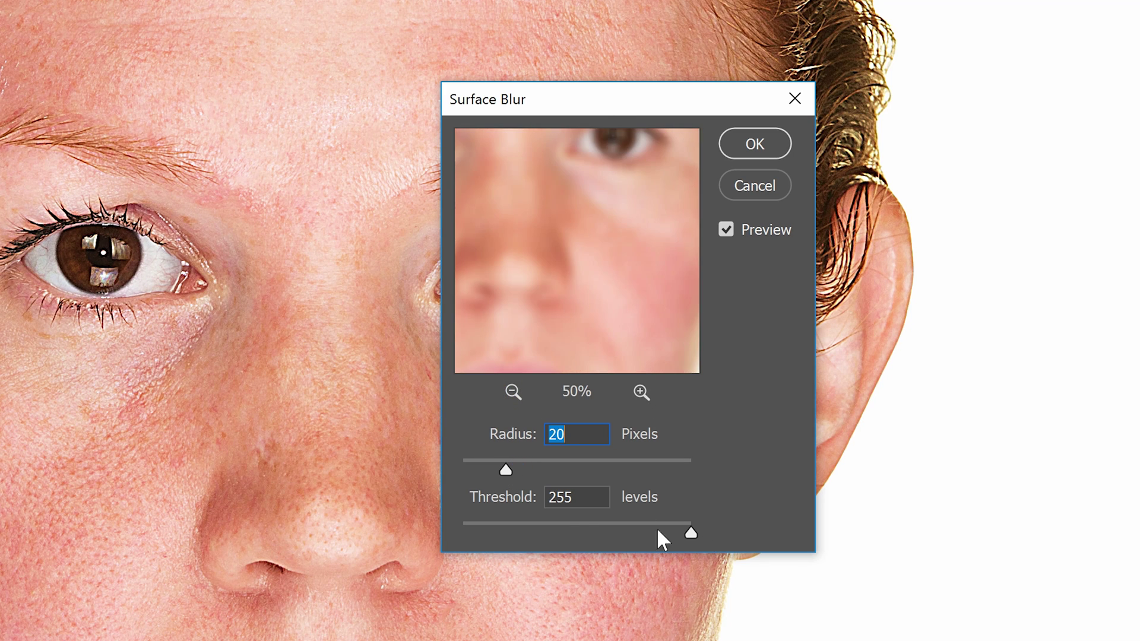
mouse_move(690, 533)
left_mouse_down()
mouse_move(474, 536)
mouse_move(489, 533)
left_mouse_up()
left_click(754, 144)
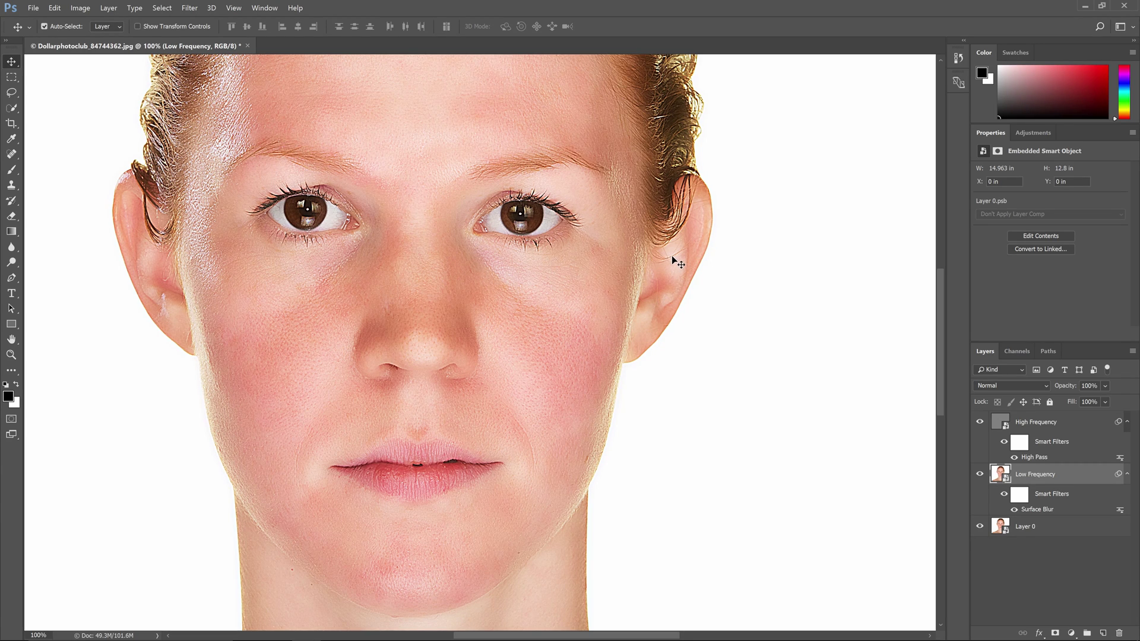
left_click(81, 7)
mouse_move(126, 19)
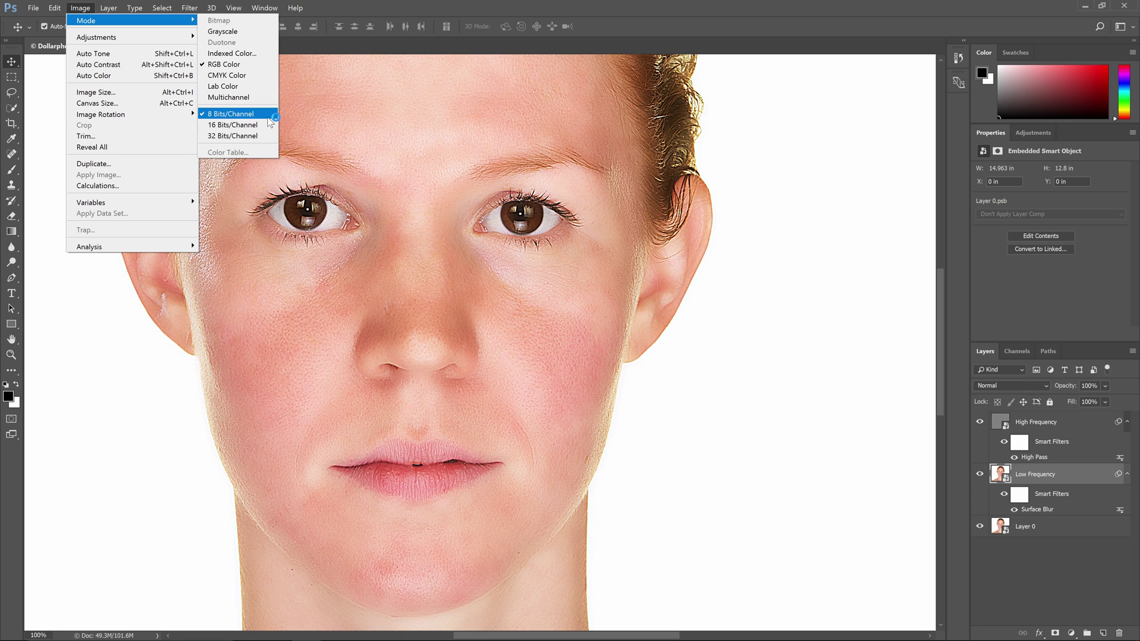
left_click(583, 186)
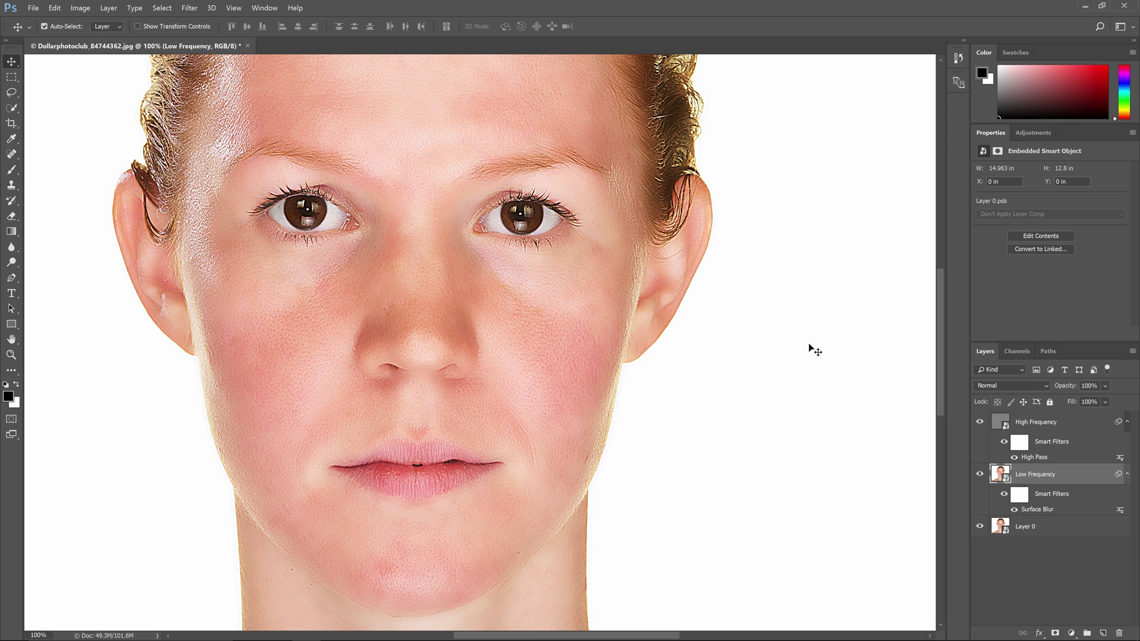
Set High Frequency to Linear Light blending at 68% opacity.
left_click(1033, 422)
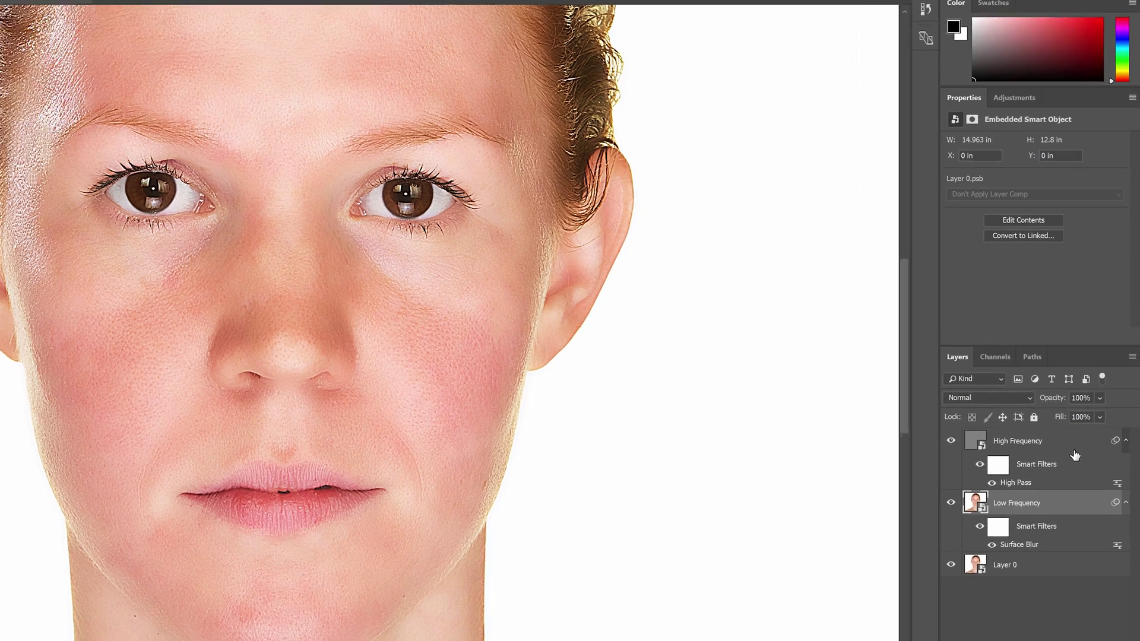
left_click(1104, 402)
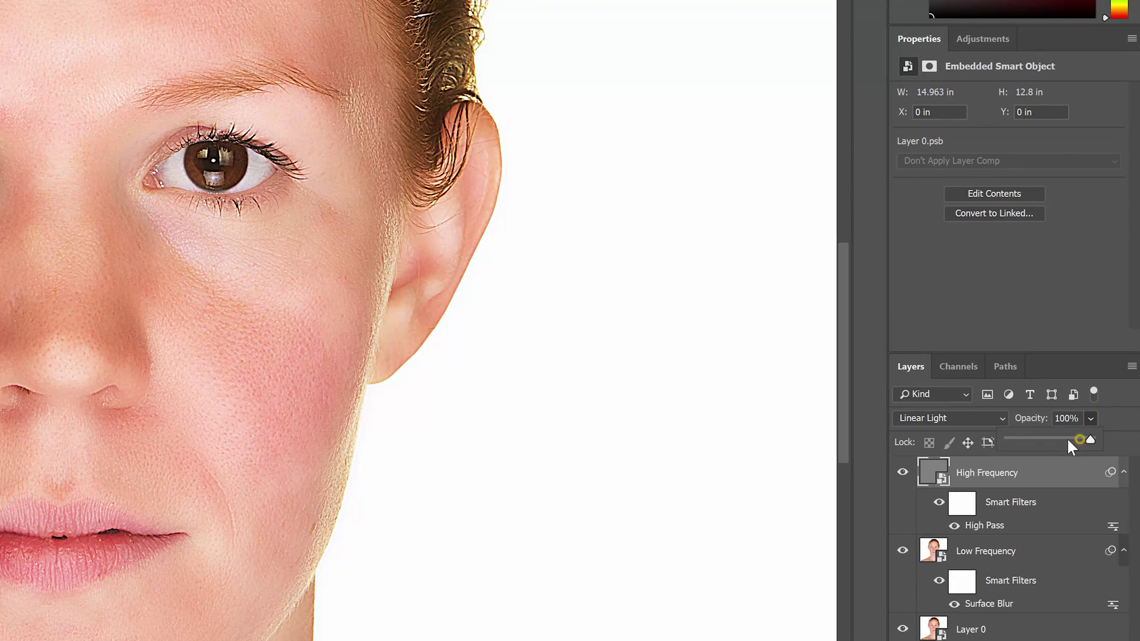
left_click_drag(1068, 440, 1049, 444)
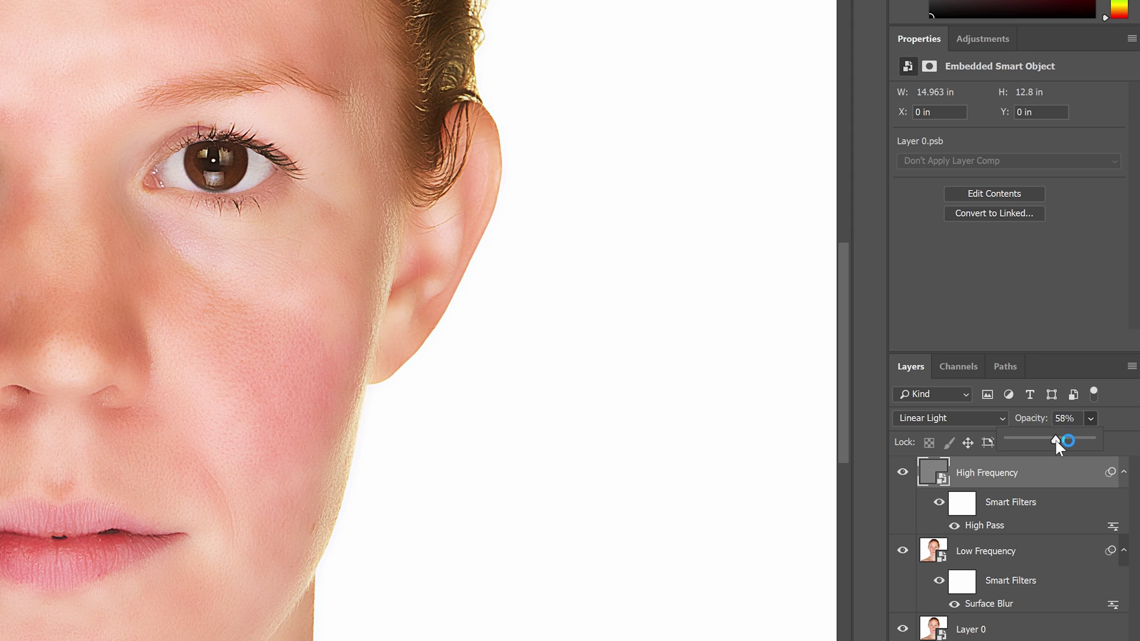
left_click_drag(1068, 441, 1065, 442)
Reduce the High Pass smart filter radius to 3.6 pixels.
double_click(987, 528)
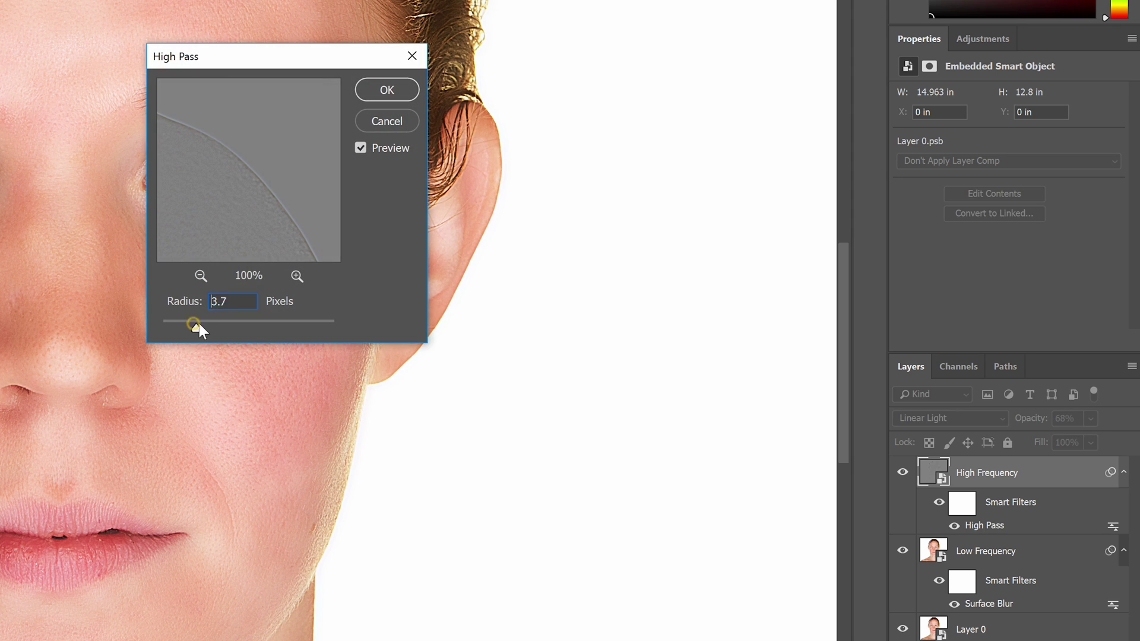
mouse_move(198, 325)
left_mouse_down()
mouse_move(177, 322)
mouse_move(190, 324)
left_mouse_up()
left_click(386, 90)
left_click(1004, 606)
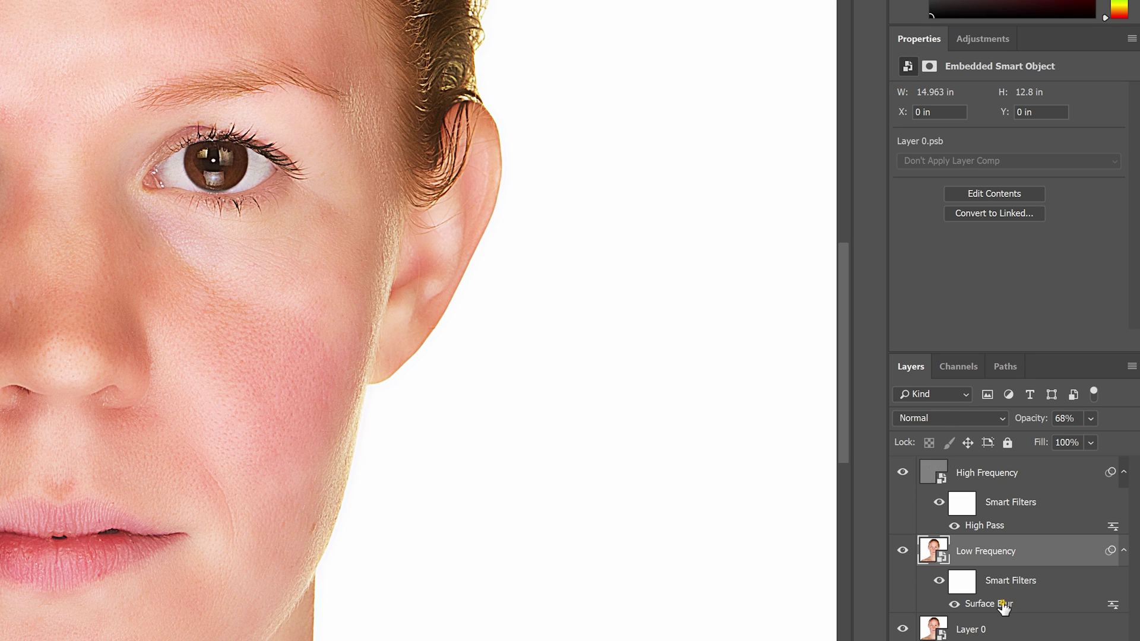
Re-apply Low Frequency's Surface Blur smart filter at a 15-pixel radius.
double_click(1004, 606)
left_click_drag(317, 310, 509, 378)
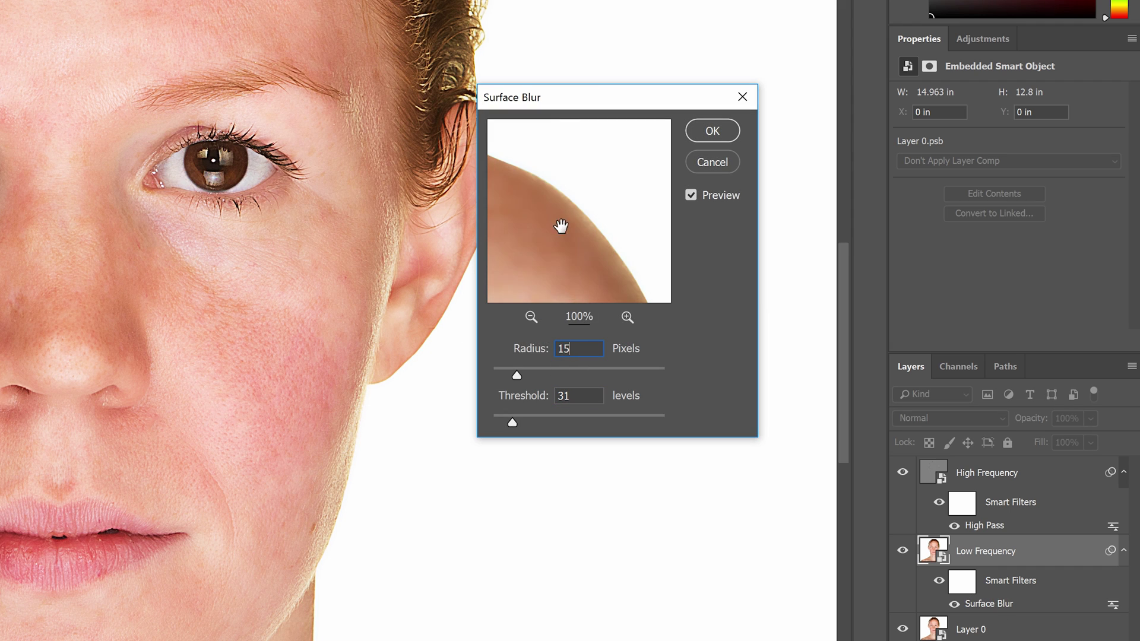
left_click(712, 131)
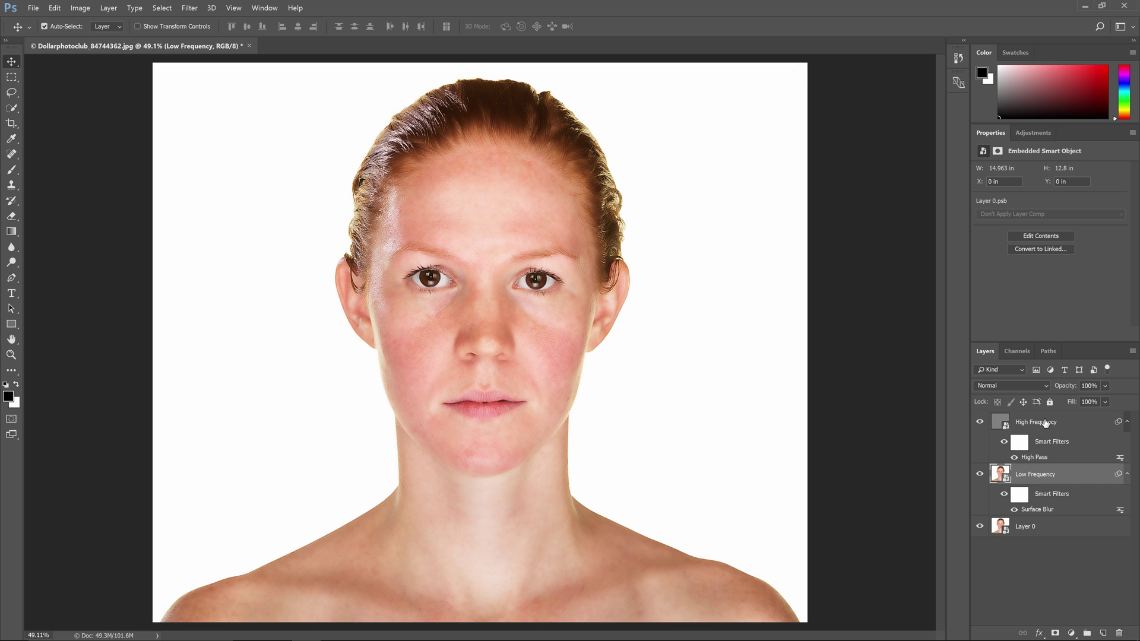
Group both frequency layers into Group 1 and give it a black layer mask.
left_click(1078, 423, "shift")
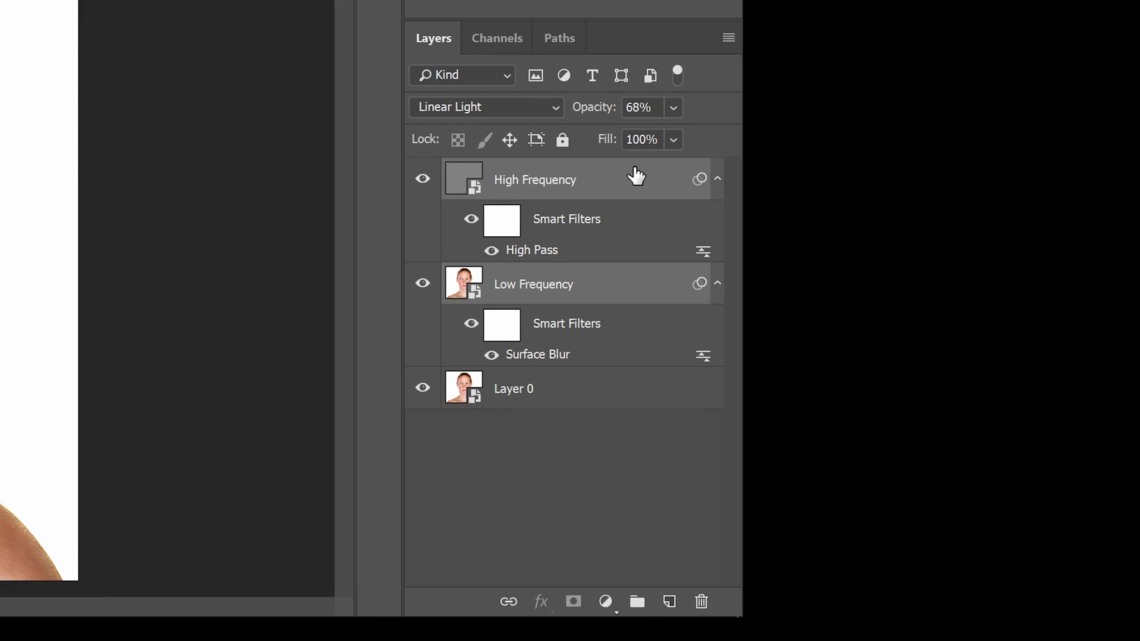
key("ctrl+g")
left_click(449, 172)
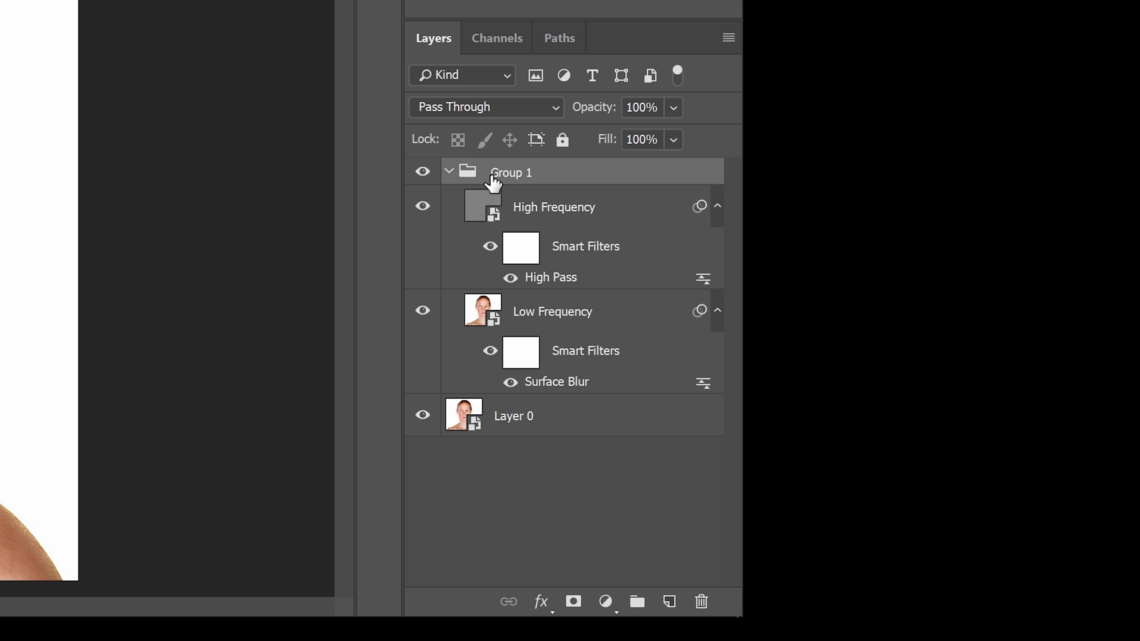
left_click(577, 606, "alt")
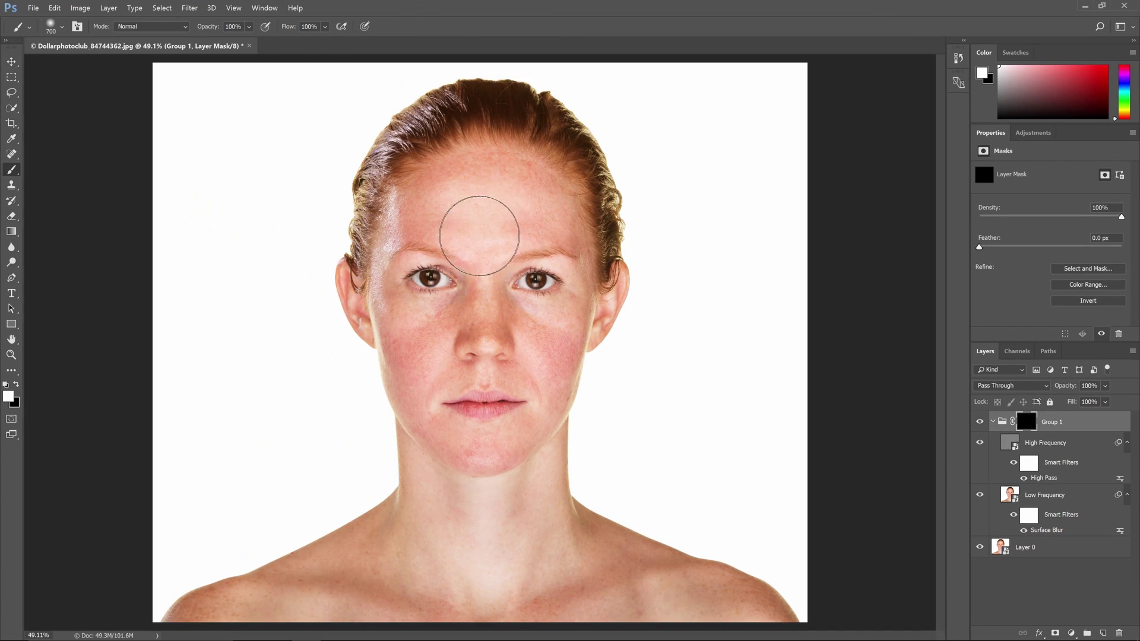
Paint the forehead on Group 1's mask with a smaller brush at 75% opacity, confirming Surface Blur.
left_click_drag(479, 236, 443, 198)
key("bracketleft")
key("bracketleft")
key("bracketleft")
left_click(231, 26)
type("75")
key("Return")
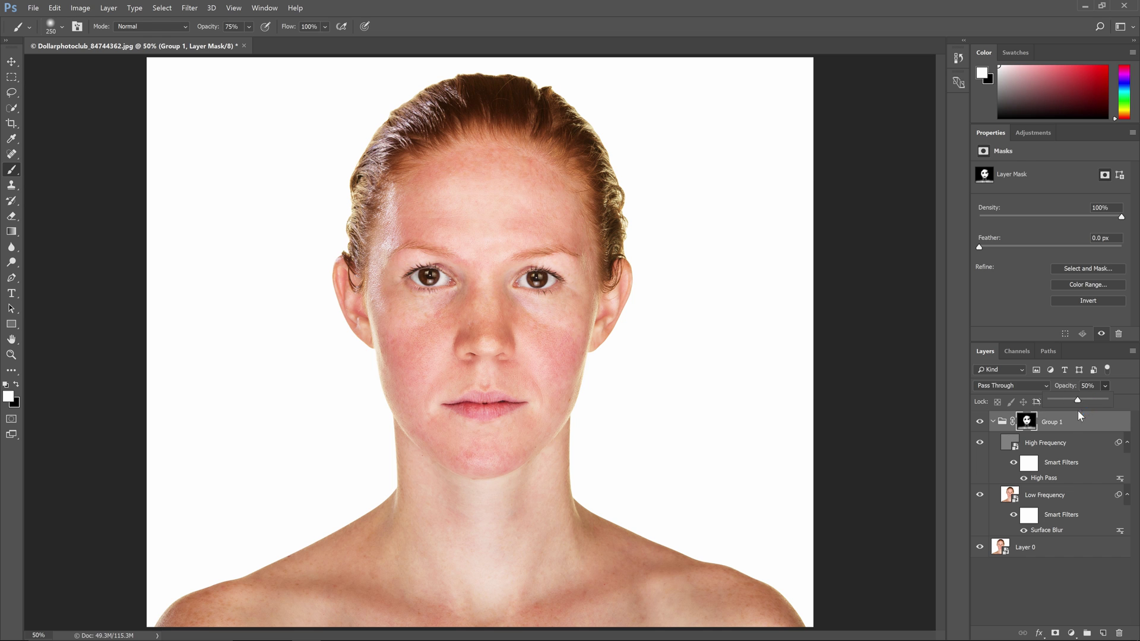
left_click(860, 194)
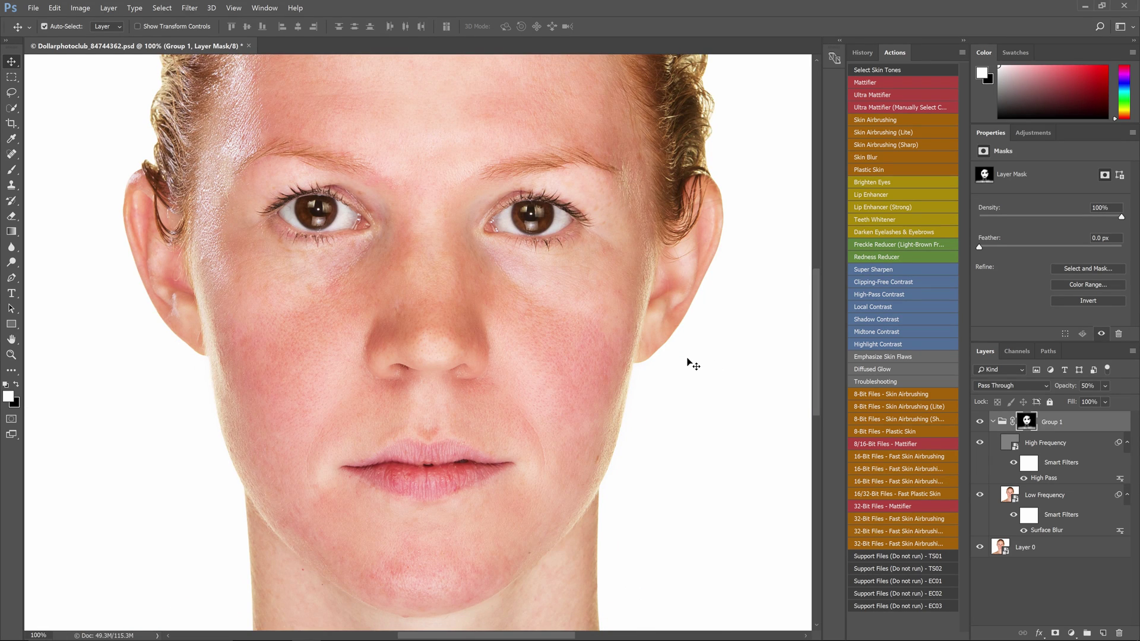
Add an empty Layer 1 above Group 1 and spot-heal the cheek crease.
left_click(1103, 634)
key("ctrl+shift+]")
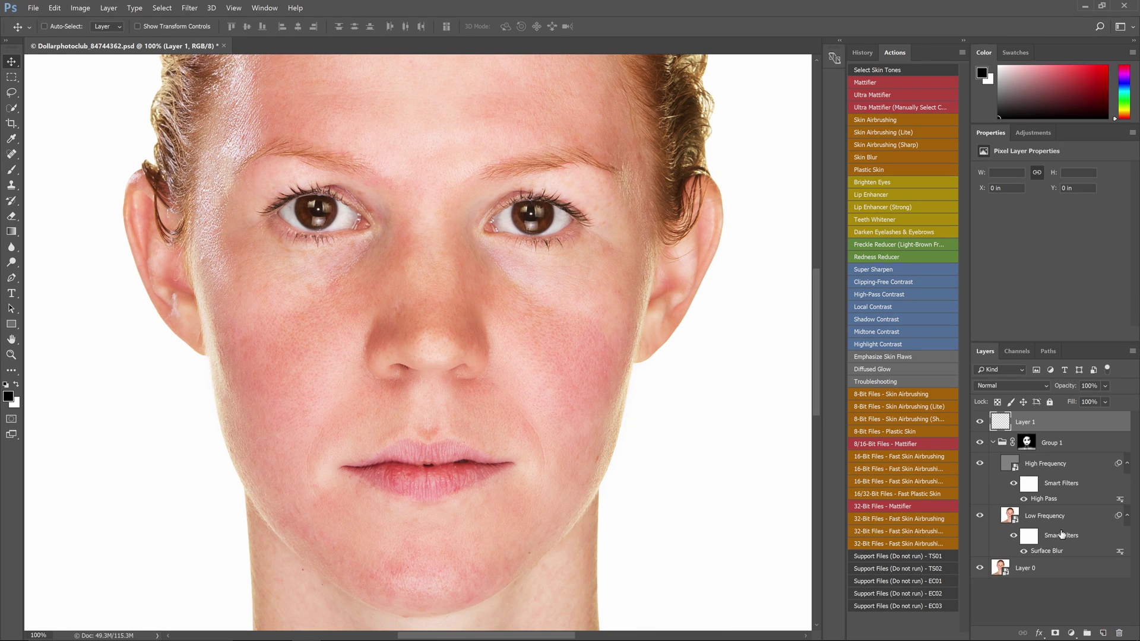
key("j")
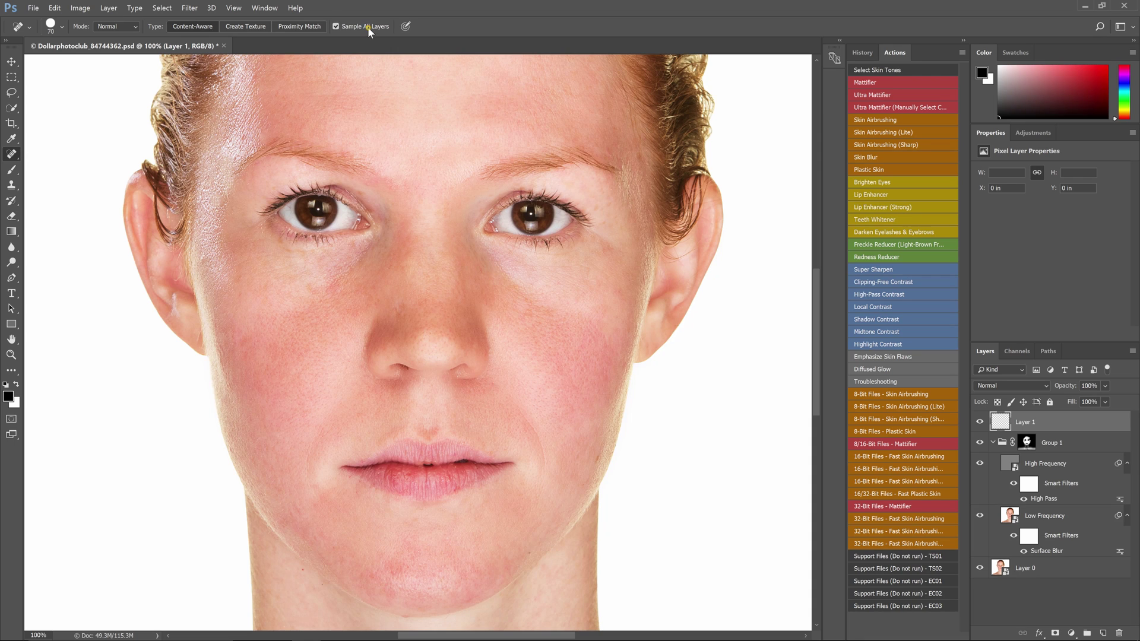
scroll(580, 508, "up", 1)
scroll(581, 508, "up", 1)
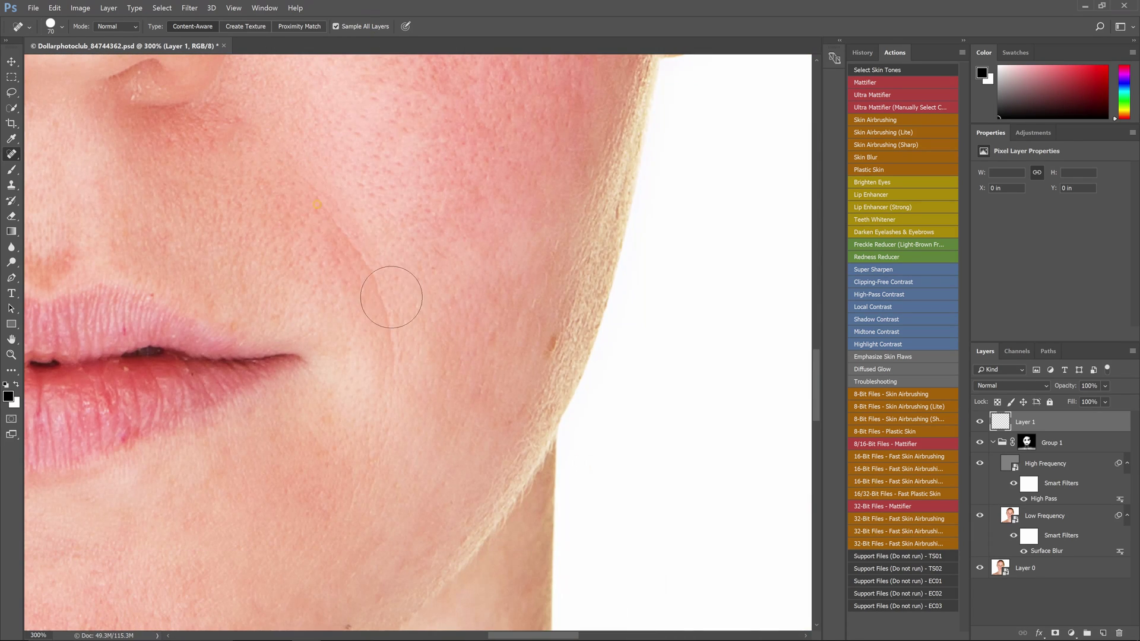
left_click_drag(308, 189, 412, 437)
scroll(694, 413, "down", 2)
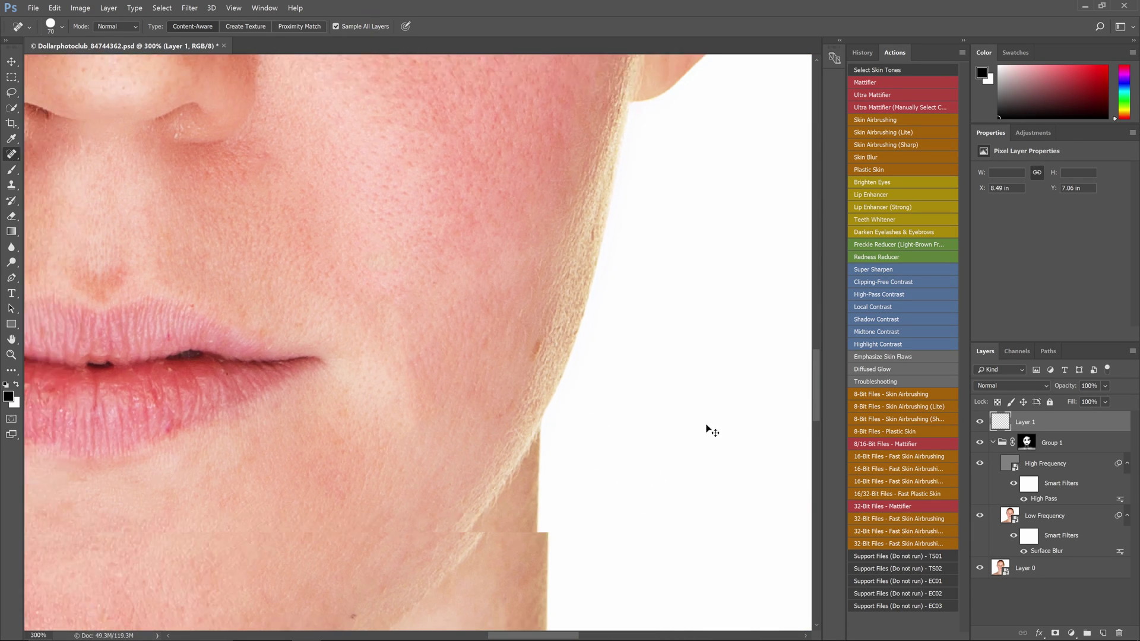
Toggle Low Frequency, review the High Pass radius unchanged, and reselect High Frequency.
left_click(980, 517)
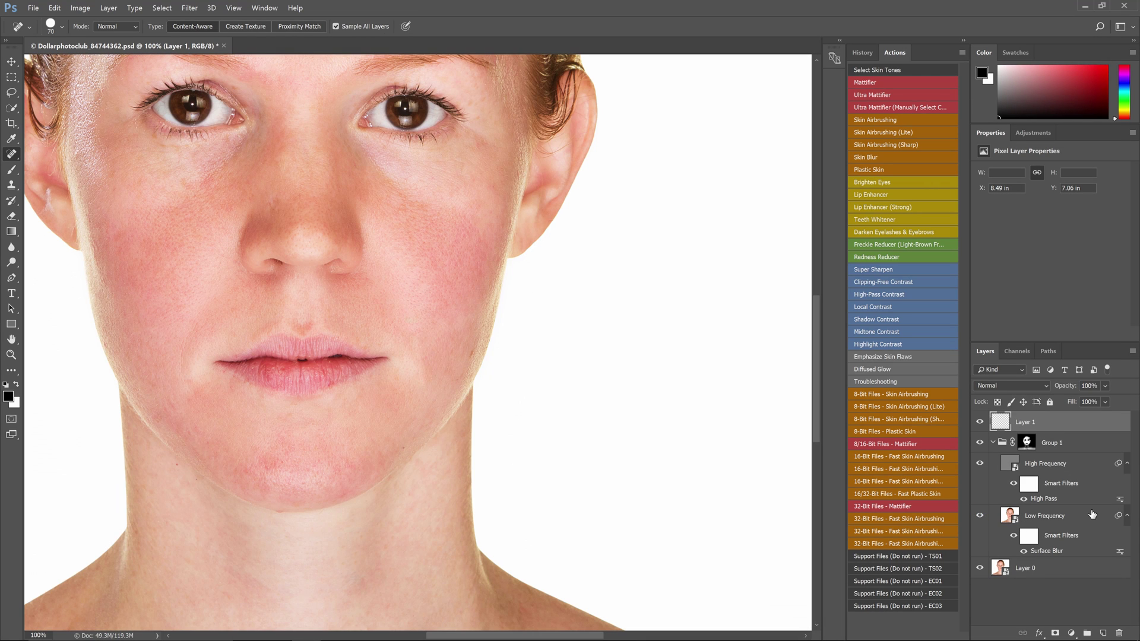
double_click(1045, 498)
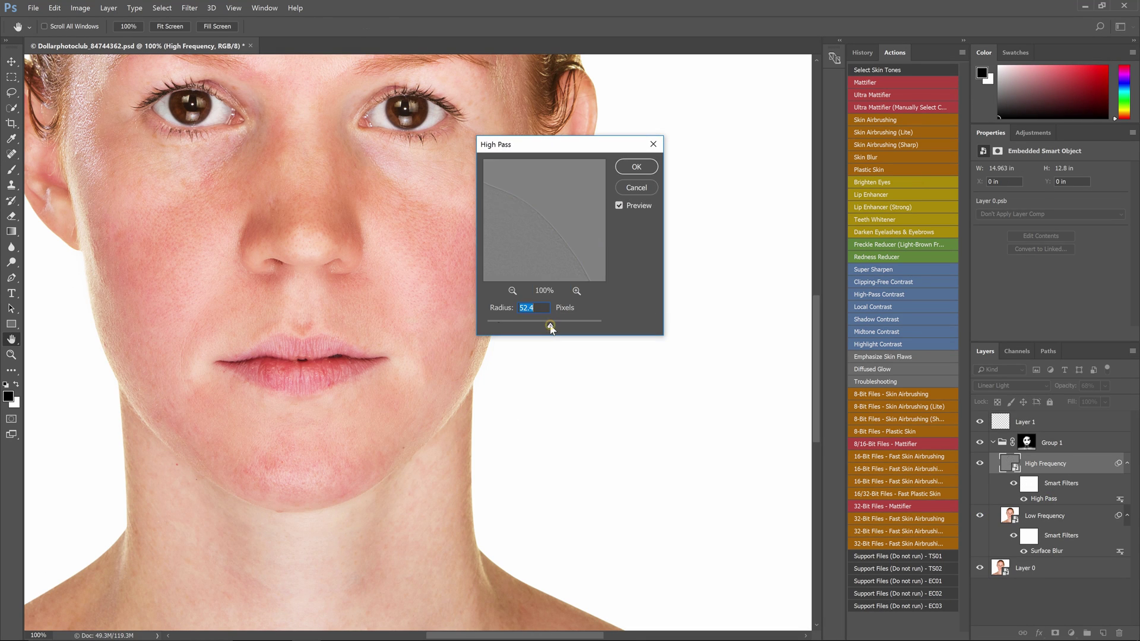
key("Return")
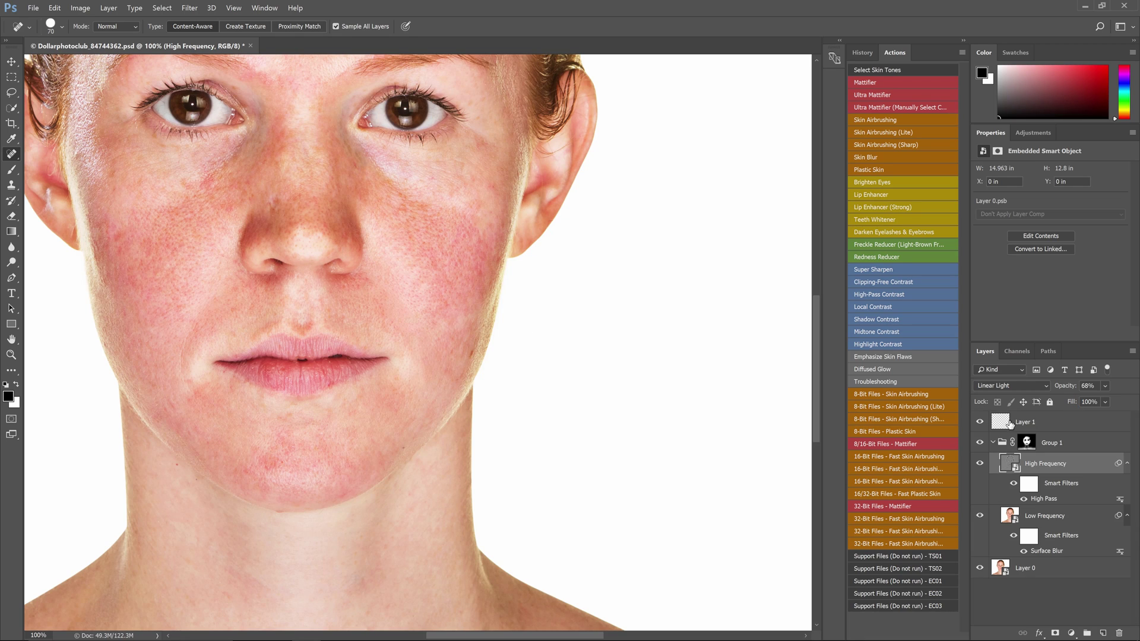
key("alt+bracketright")
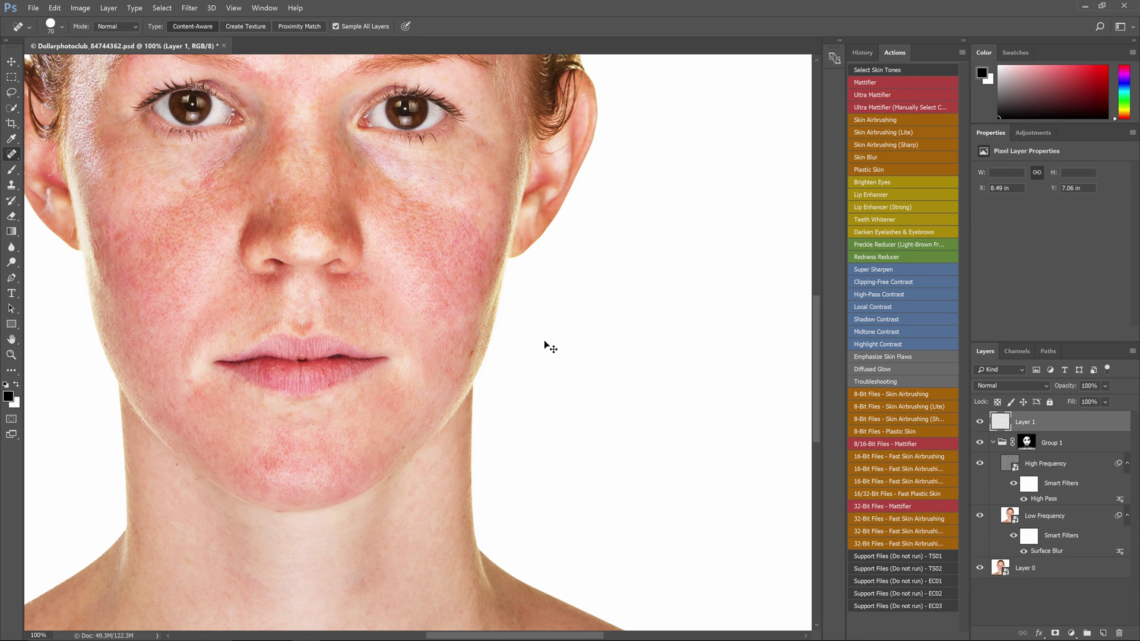
key("alt+bracketleft")
key("alt+bracketleft")
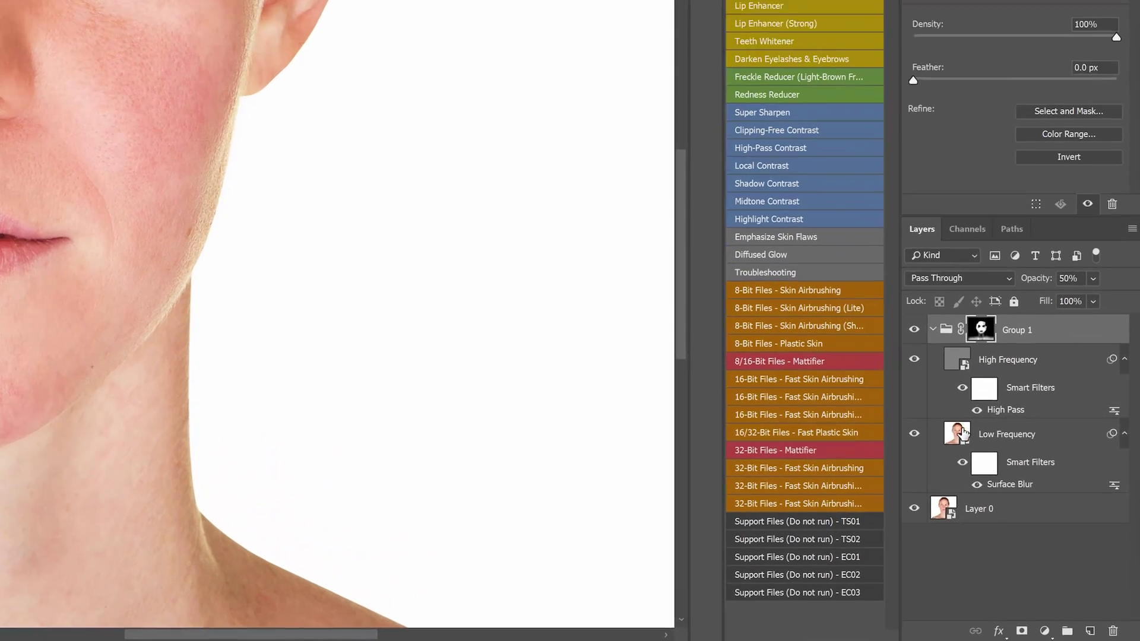
Open the Low Frequency contents and heal cheek blemishes and the mouth crease on a new layer.
left_click(1014, 500)
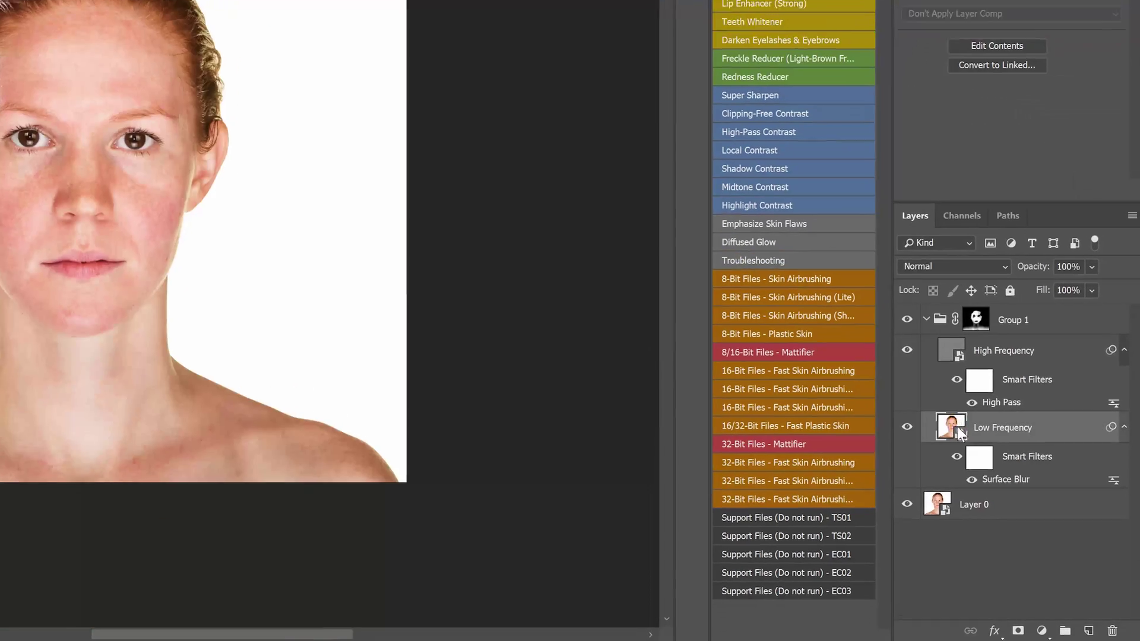
double_click(950, 427)
key("ctrl+1")
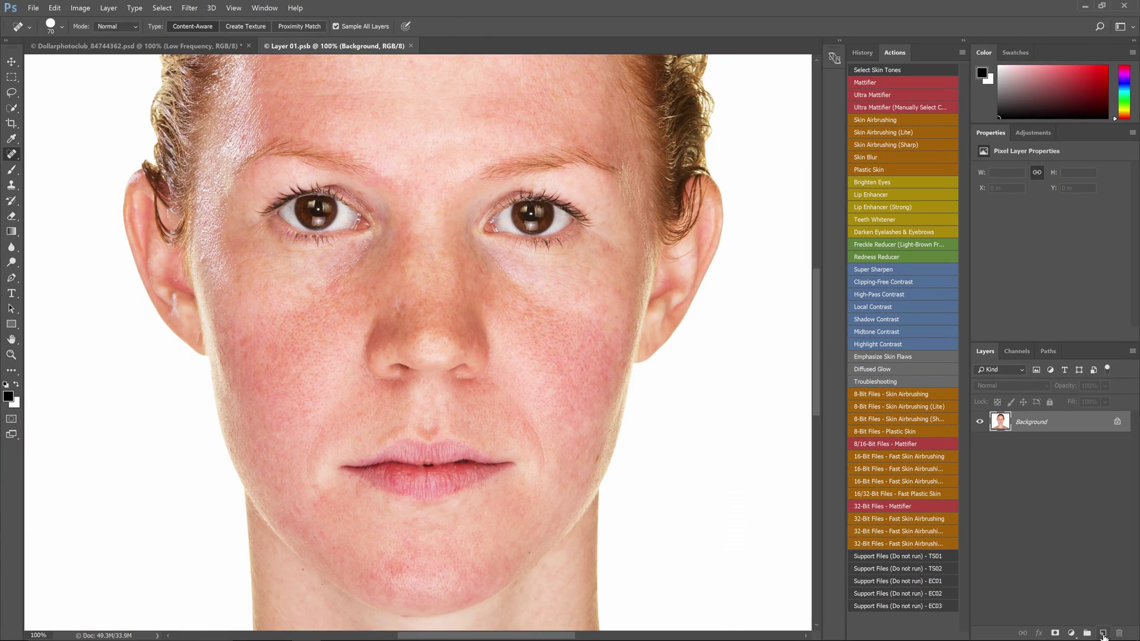
left_click(1102, 633)
left_click_drag(517, 411, 540, 481)
left_click_drag(324, 426, 315, 507)
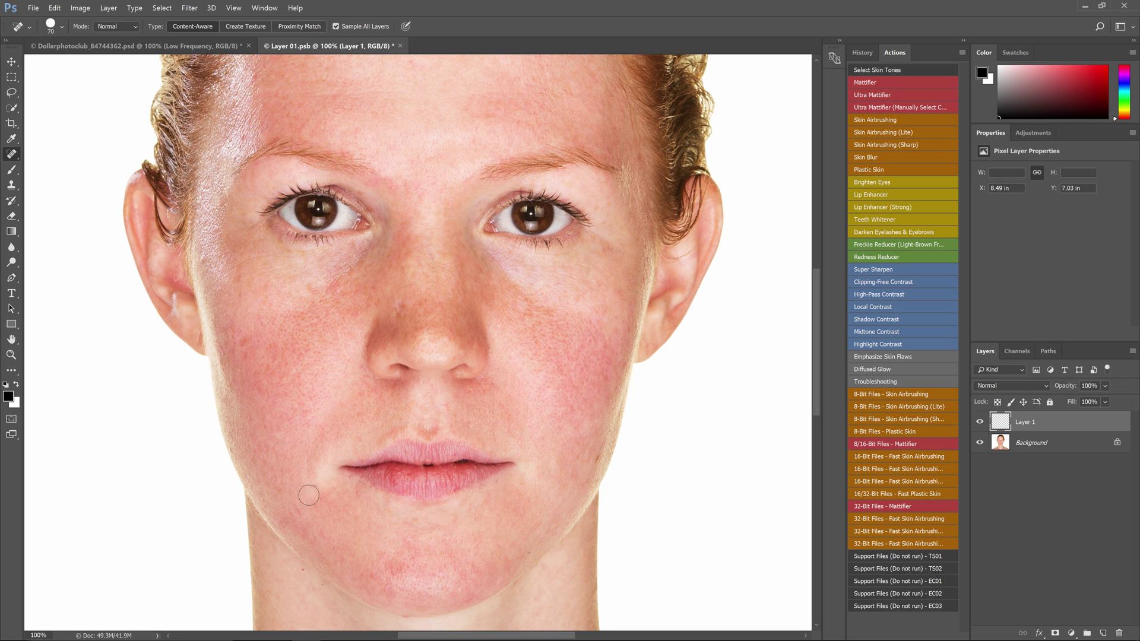
left_click_drag(308, 496, 317, 472)
Run the Ultra Mattifier action, paint it onto the face, and strengthen the group.
left_click(891, 93)
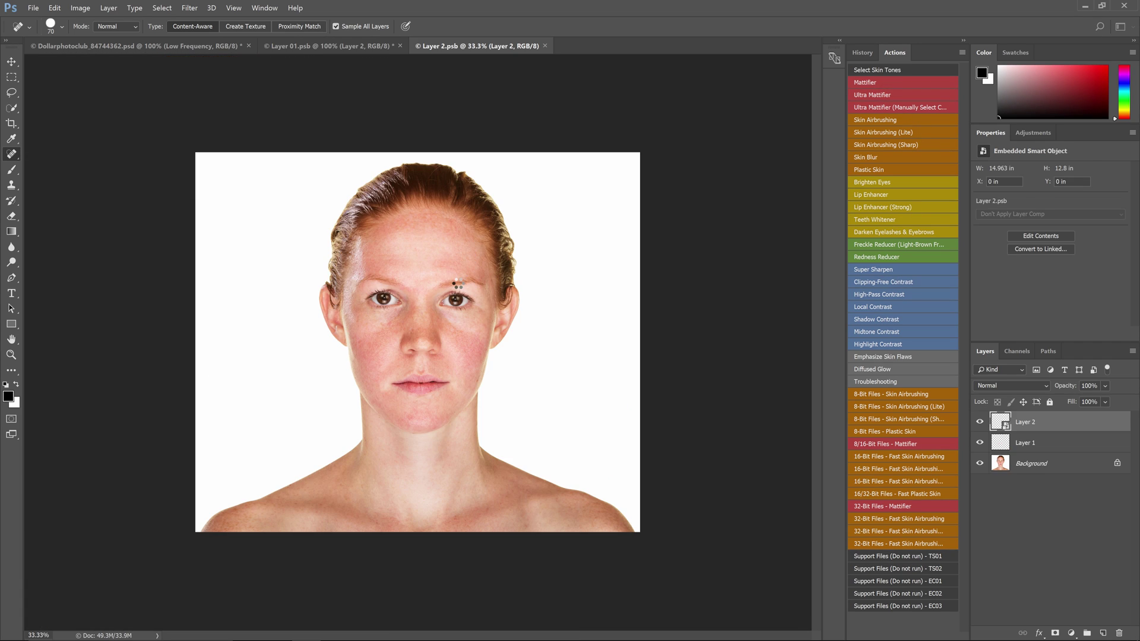
key("Return")
key("ctrl+minus")
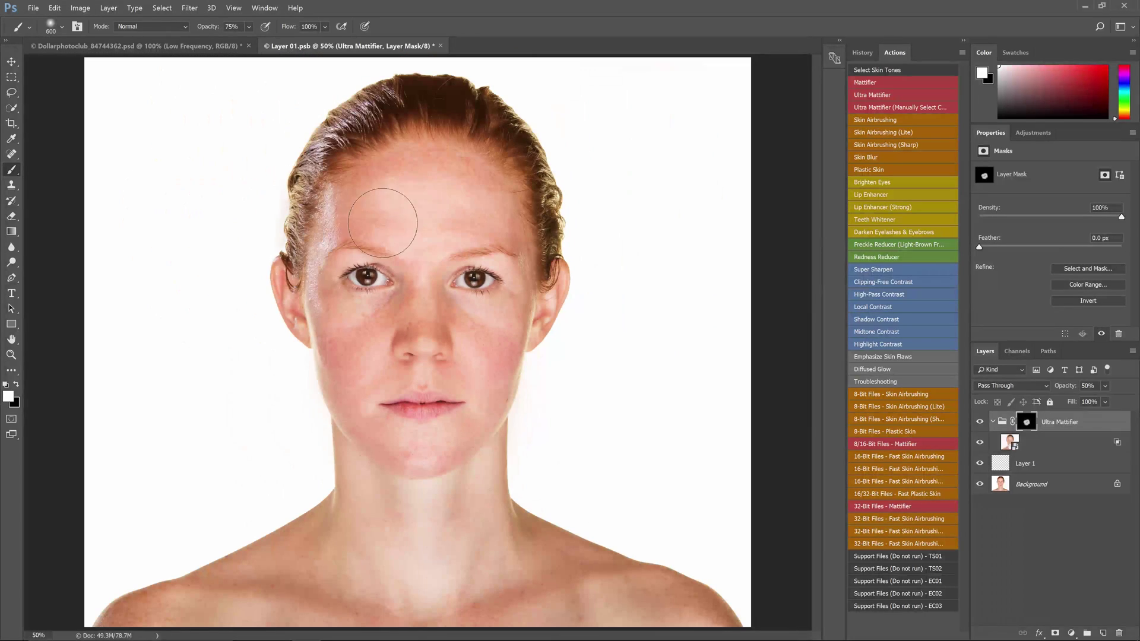
left_click_drag(395, 204, 432, 305)
left_click_drag(1105, 386, 1112, 404)
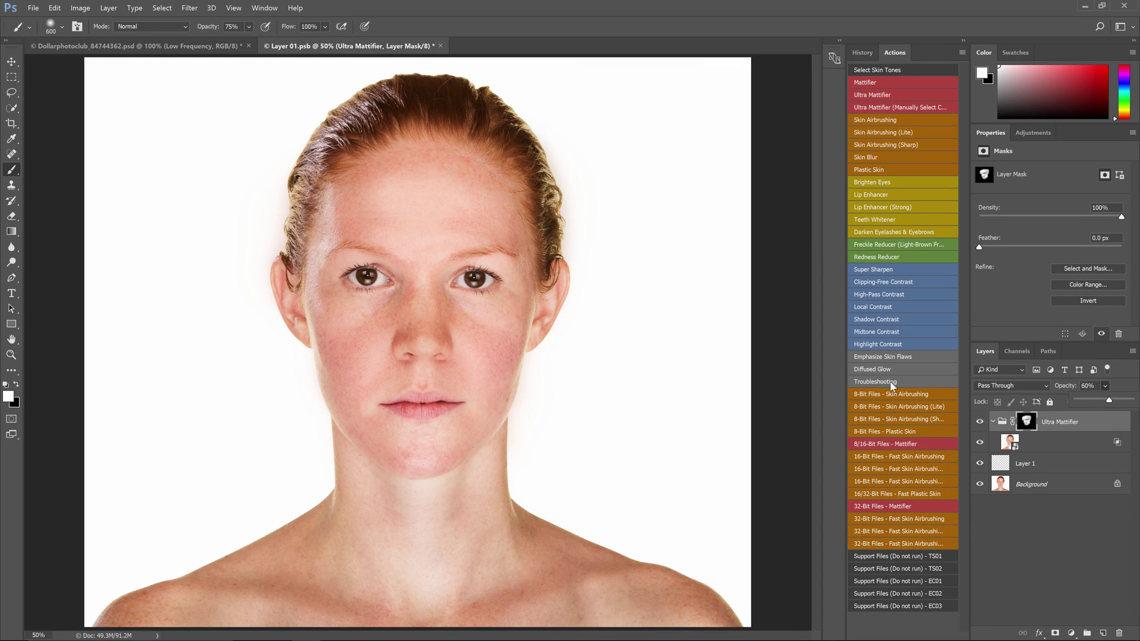
Run the Redness Reducer action, slightly weaken its group, then close and save the contents.
left_click(877, 257)
key("Return")
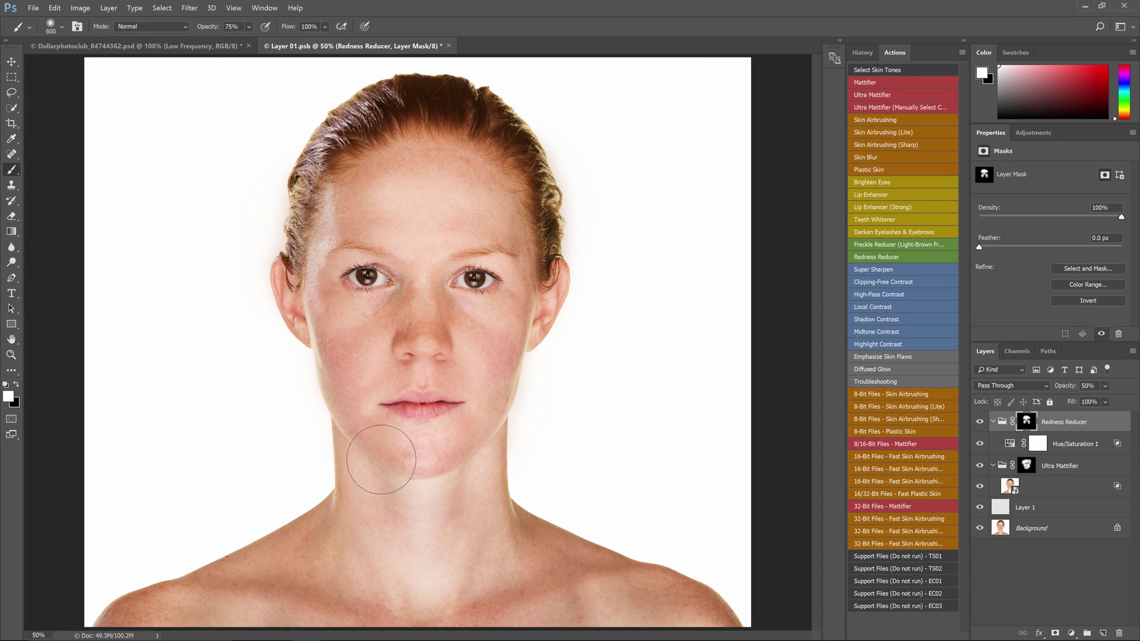
left_click_drag(1105, 386, 1103, 402)
key("ctrl+w")
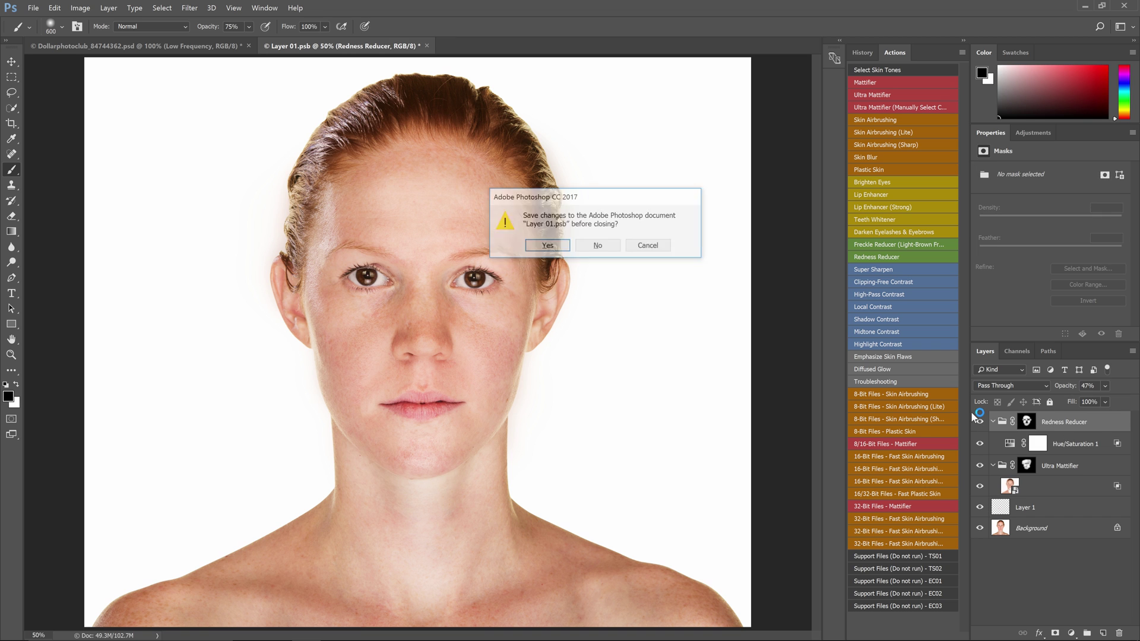
key("Return")
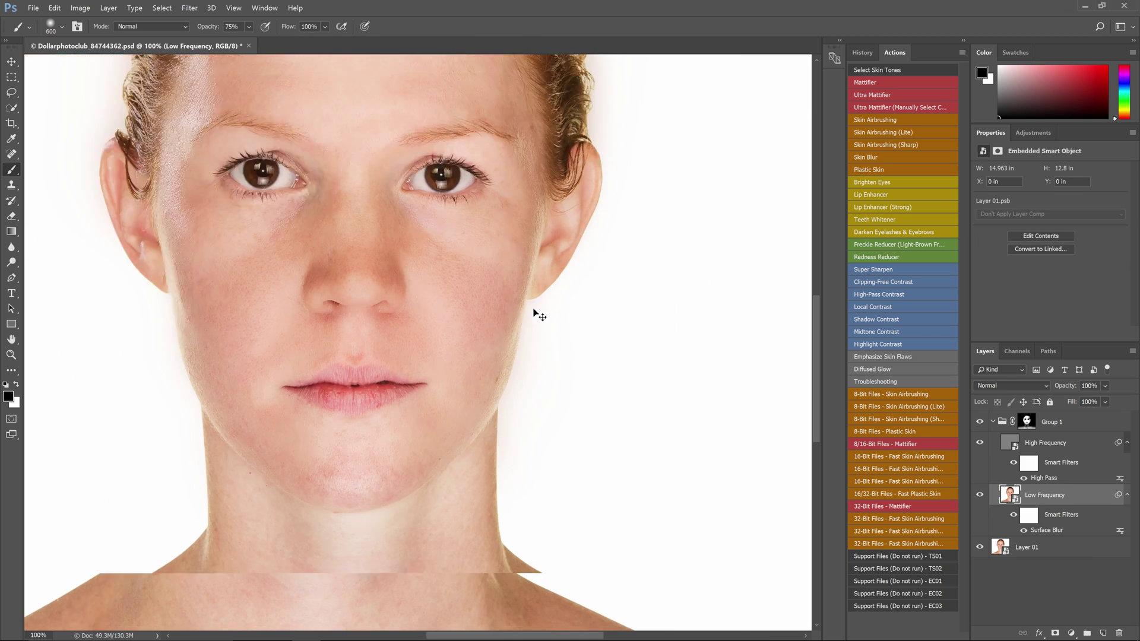
key("ctrl+0")
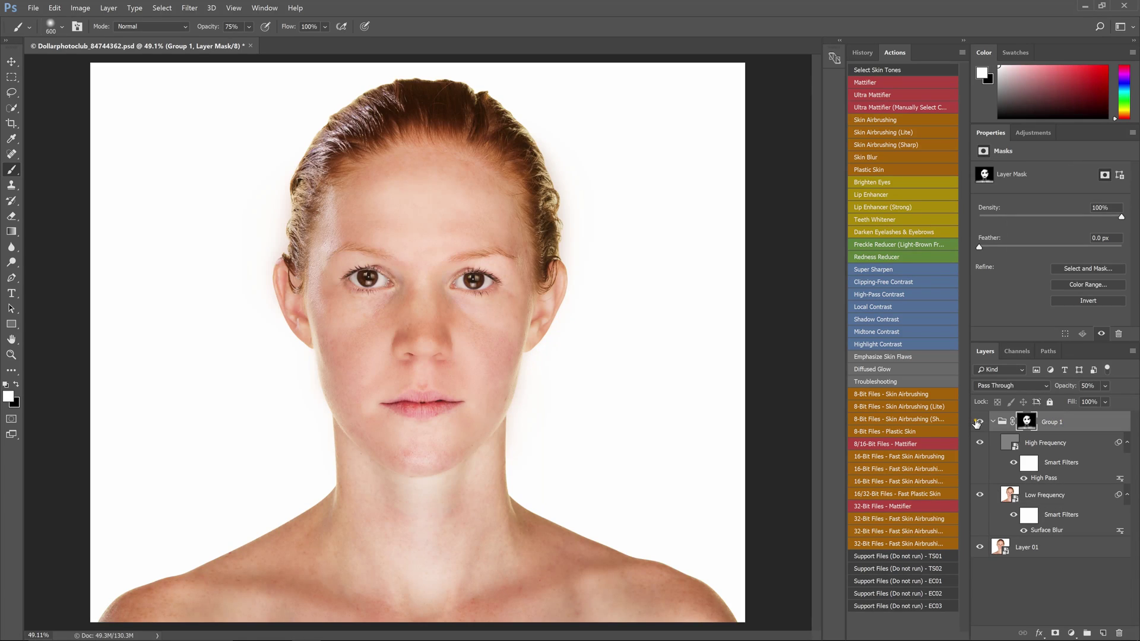
left_click(1029, 421)
left_click(978, 422)
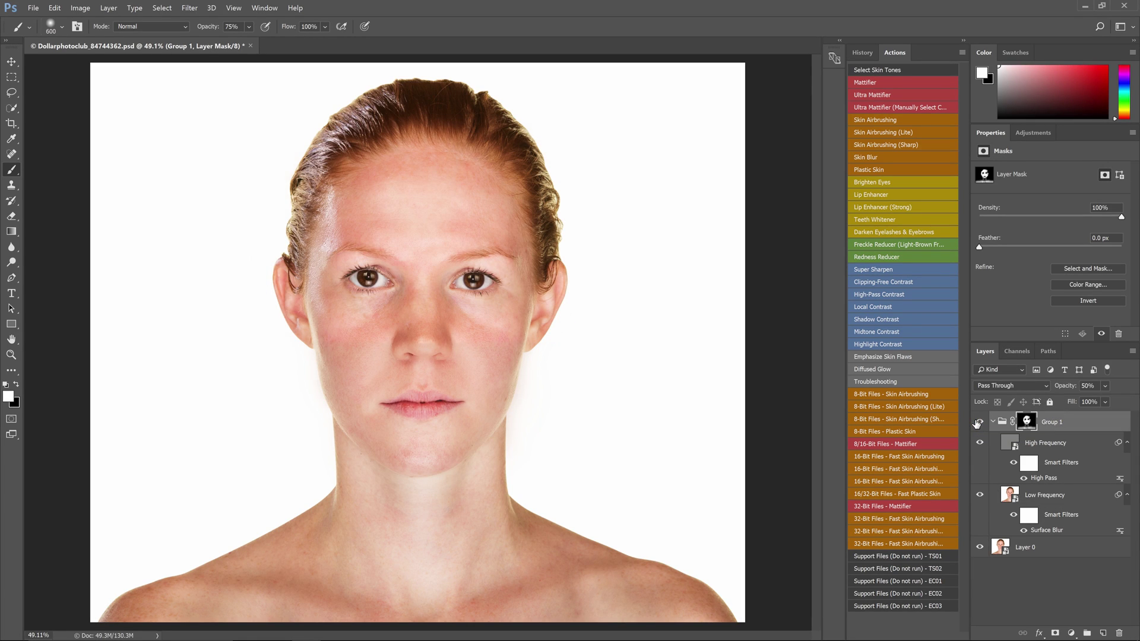
left_click(978, 422)
left_click(978, 422)
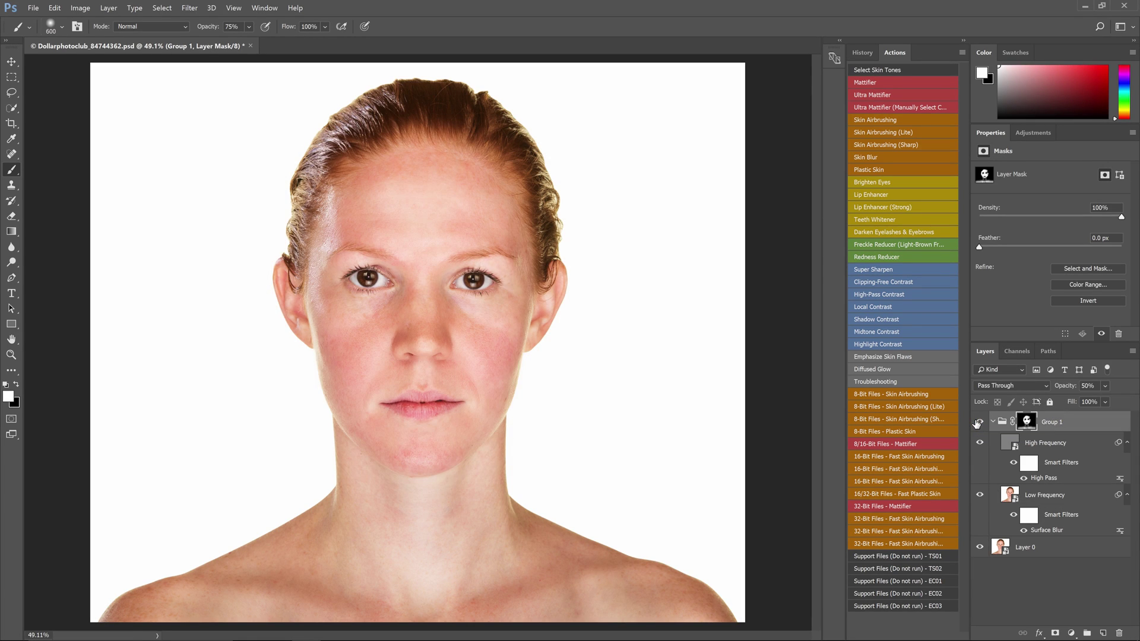
left_click(978, 422)
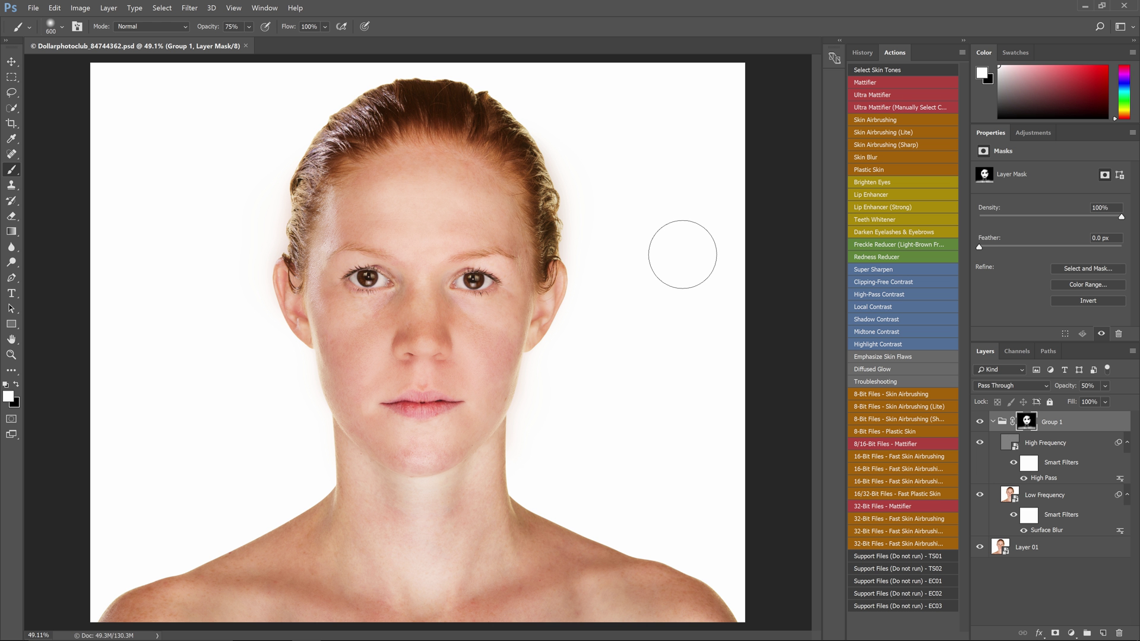
Raise Group 1 to 100% opacity and shrink the brush for finer mask painting.
left_click(1105, 386)
left_click_drag(1102, 400, 1137, 402)
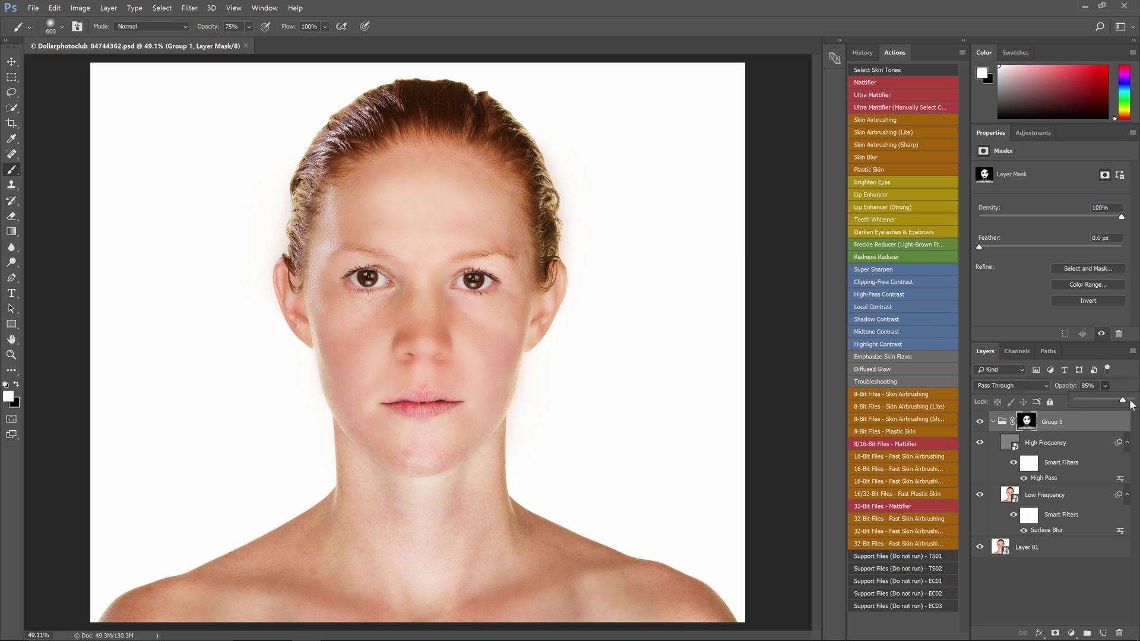
key("Return")
key("bracketleft")
key("bracketleft")
key("bracketleft")
key("bracketleft")
key("bracketleft")
key("bracketleft")
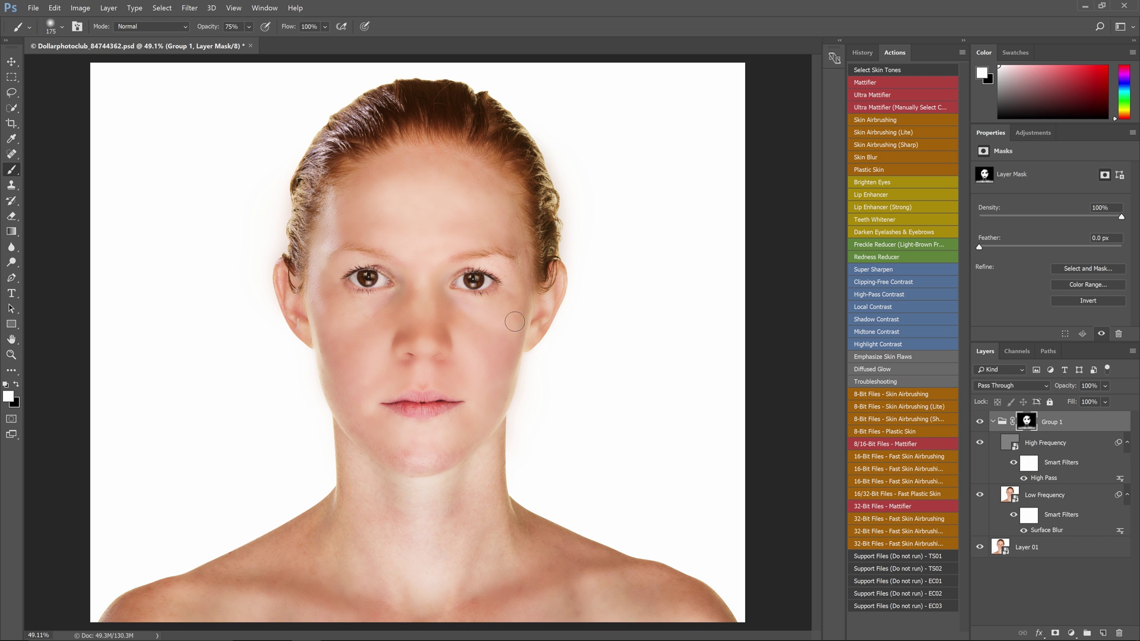
Lower Group 1's opacity to roughly 55% so the skin smoothing blends naturally.
key("ctrl+plus")
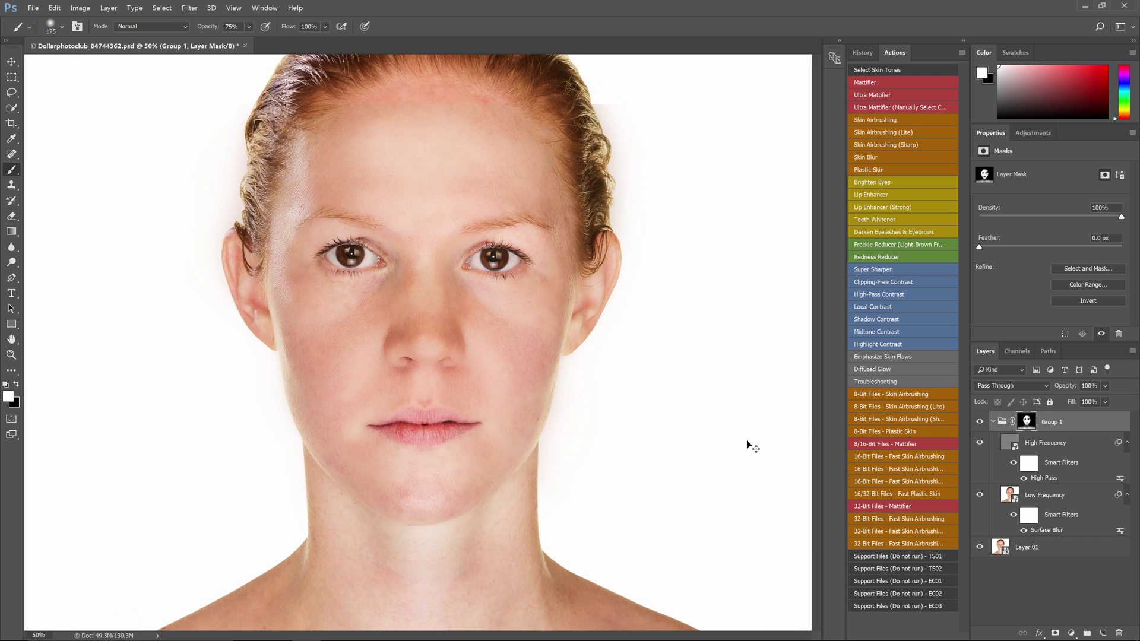
key("ctrl+plus")
key("ctrl+minus")
left_click(1102, 386)
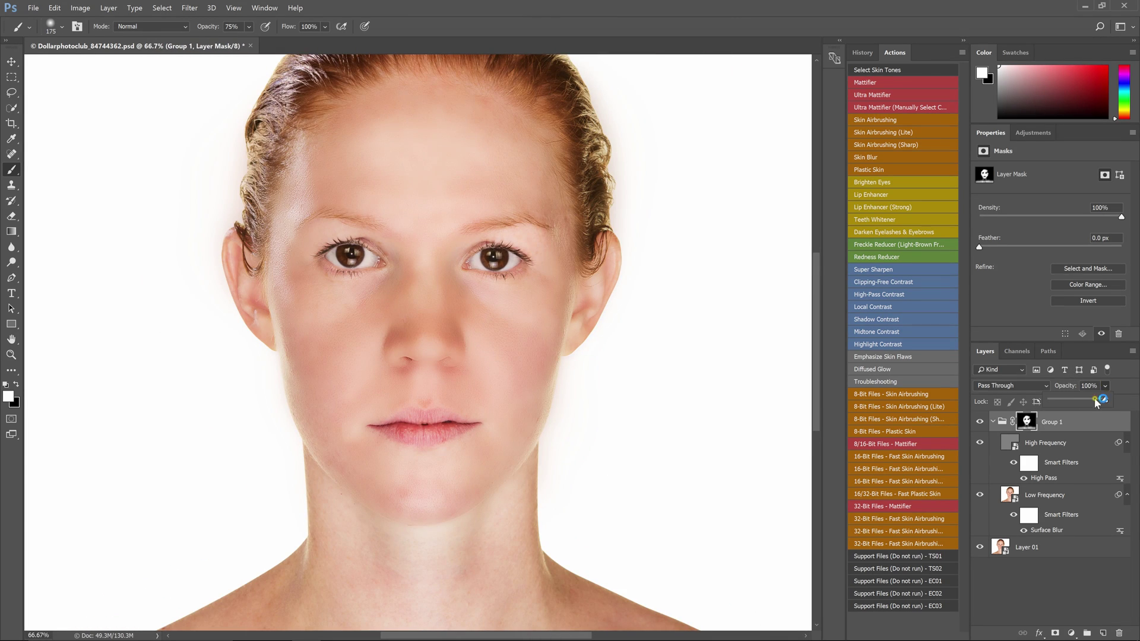
left_click_drag(1094, 402, 1061, 402)
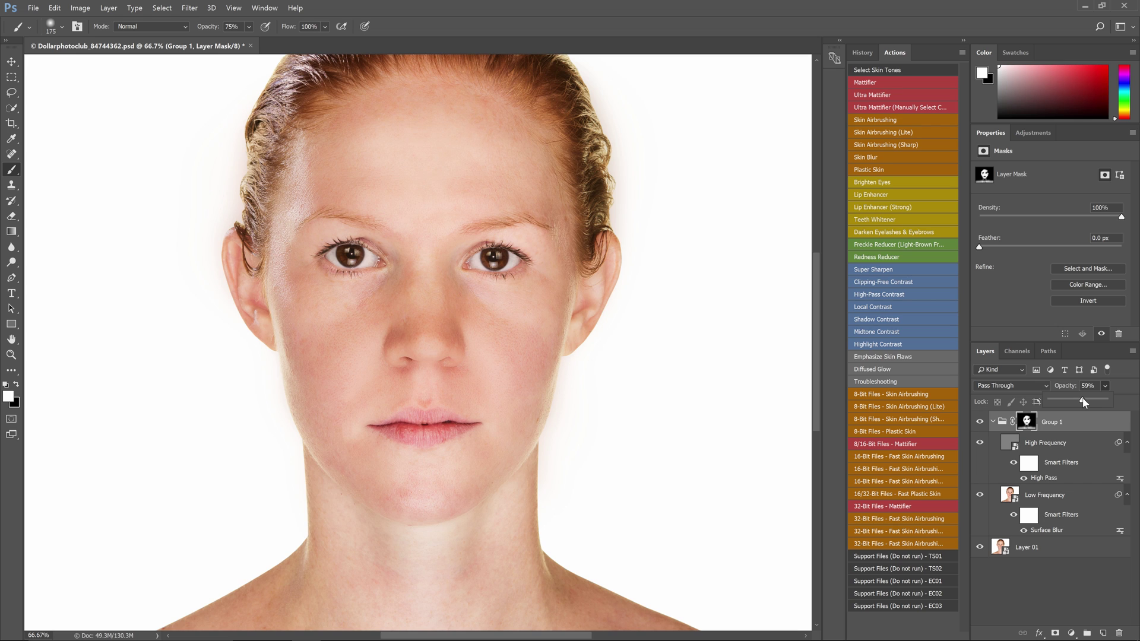